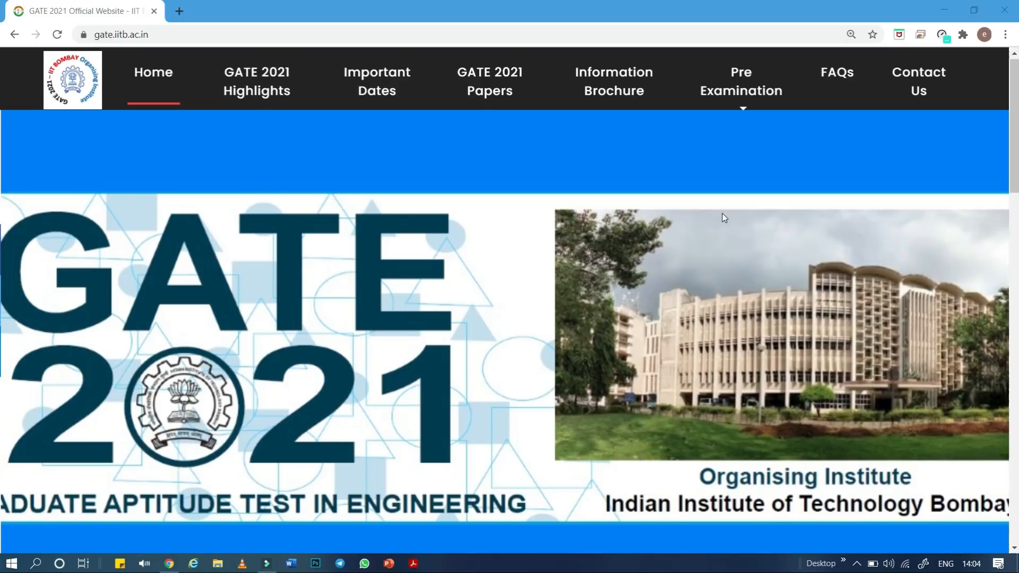
Scroll the gate.iitb.ac.in home page down to the GOAPS introduction about IIT Bombay.
scroll(722, 213, down, 1)
scroll(722, 213, up, 1)
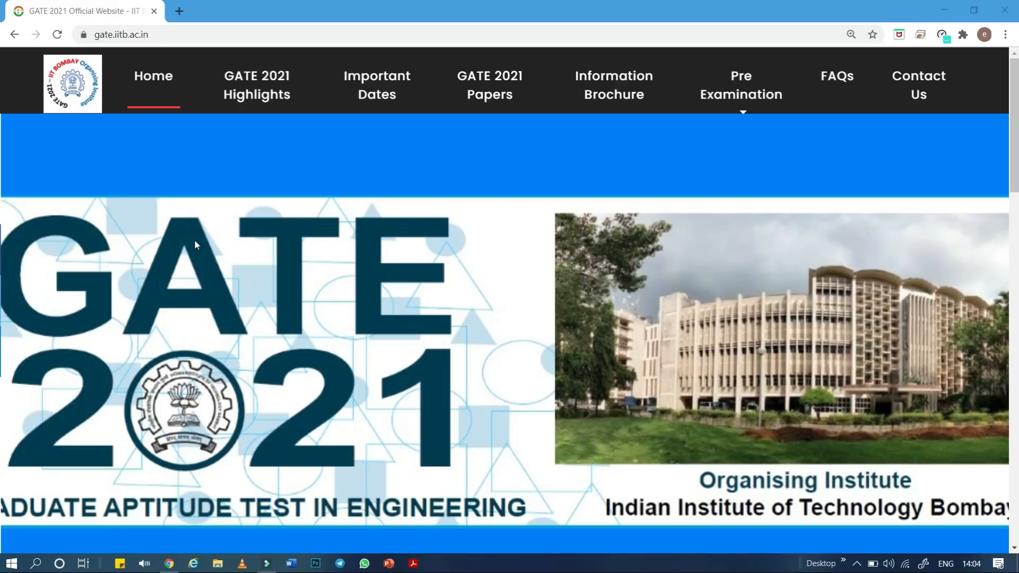
scroll(194, 240, down, 7)
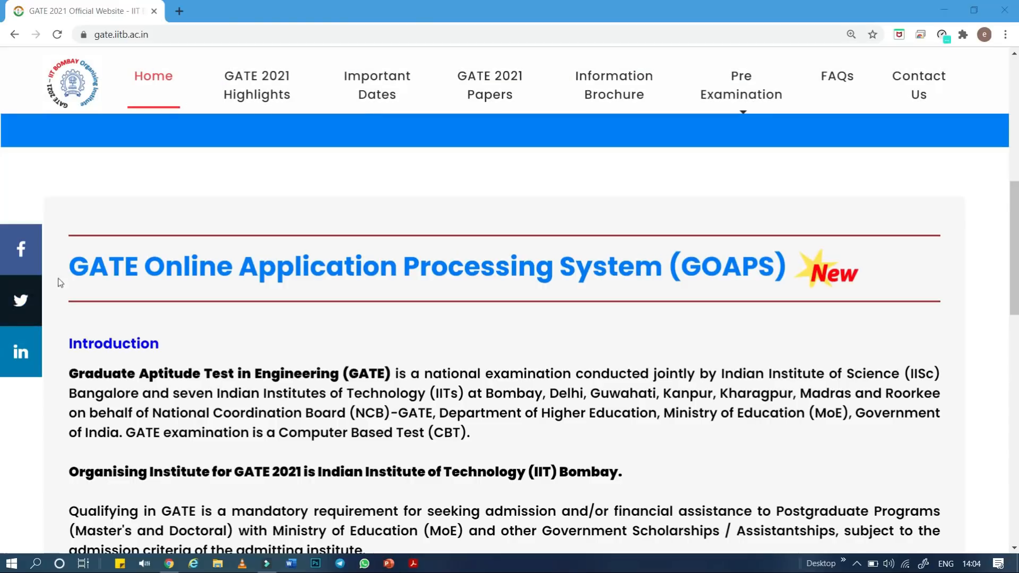
Open the GOAPS candidate login page and choose 'New User? Register Here'.
click(484, 278)
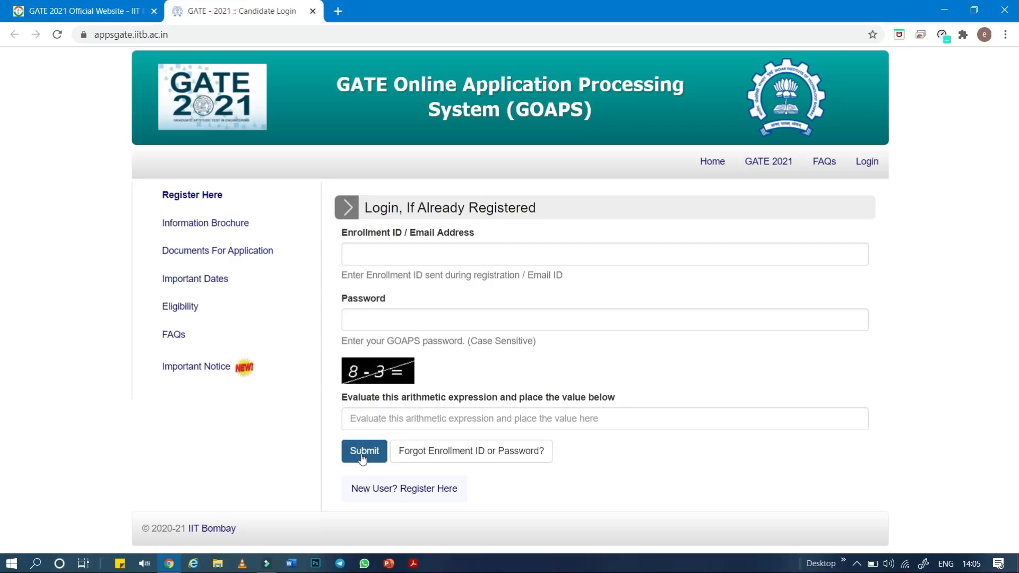
click(386, 496)
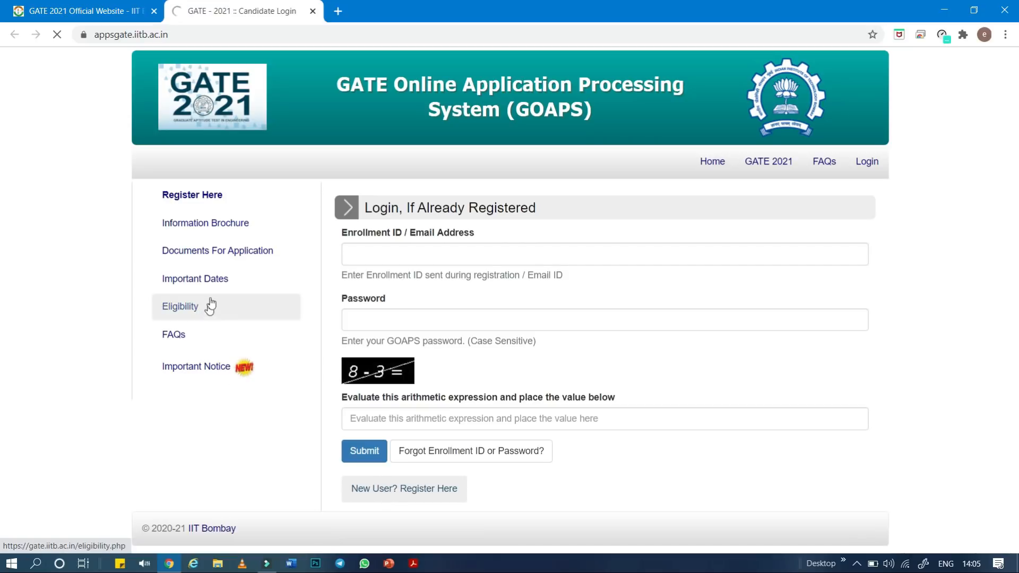
Enter the candidate's first name and surname, then confirm the name for the admit card.
click(428, 256)
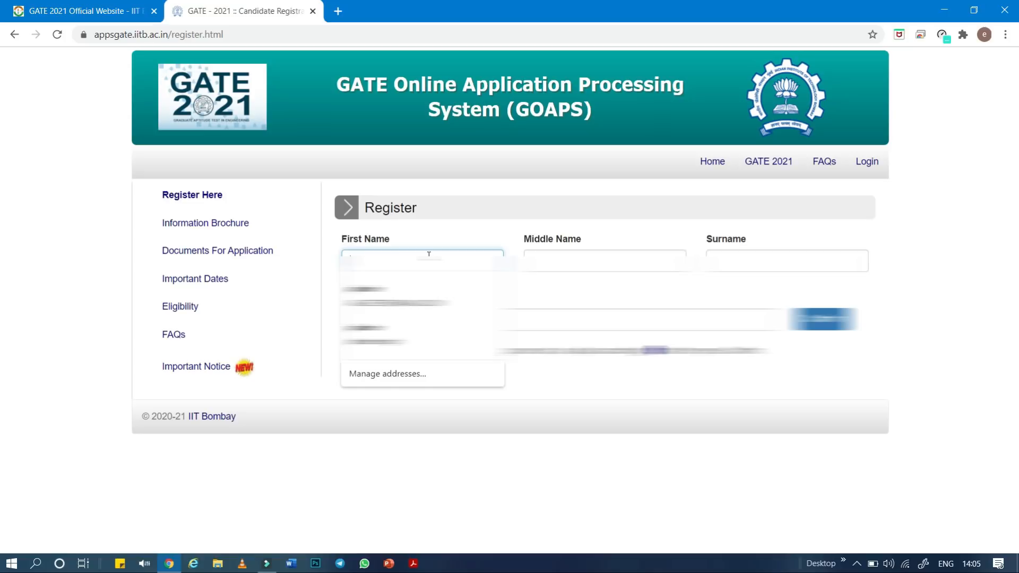
text(Ekeeda)
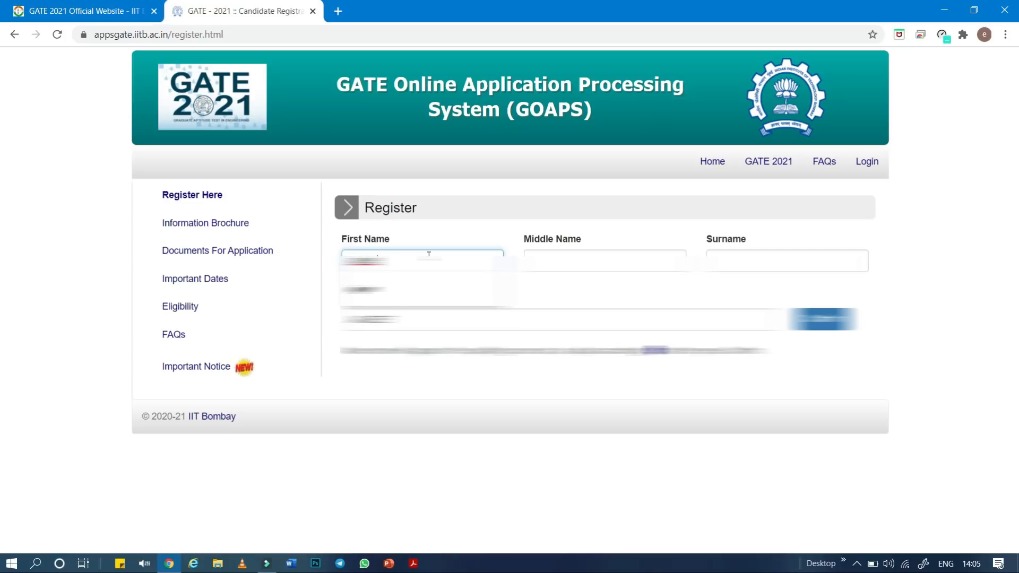
key(Tab)
key(Tab)
text(Ekeeda)
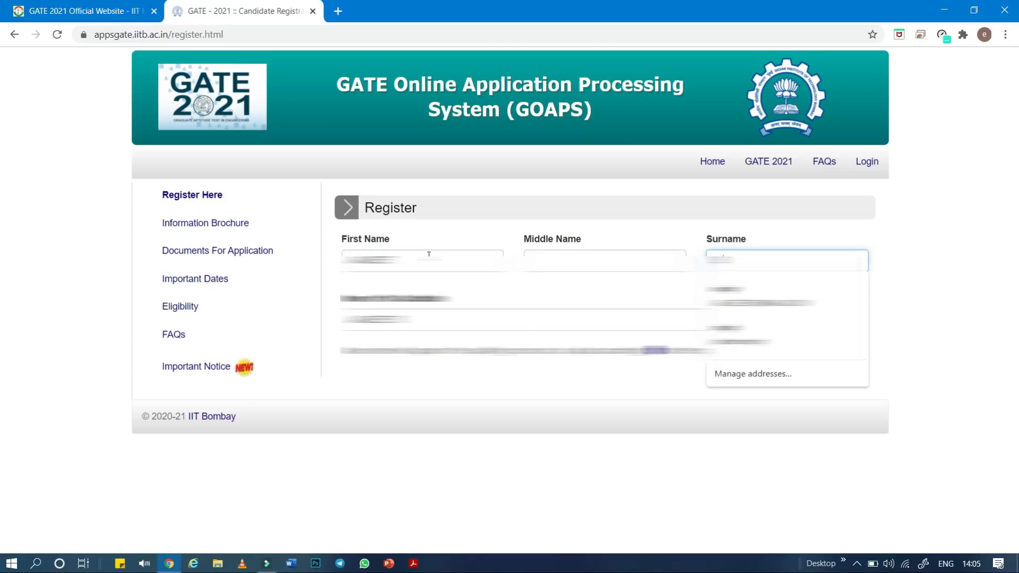
key(Tab)
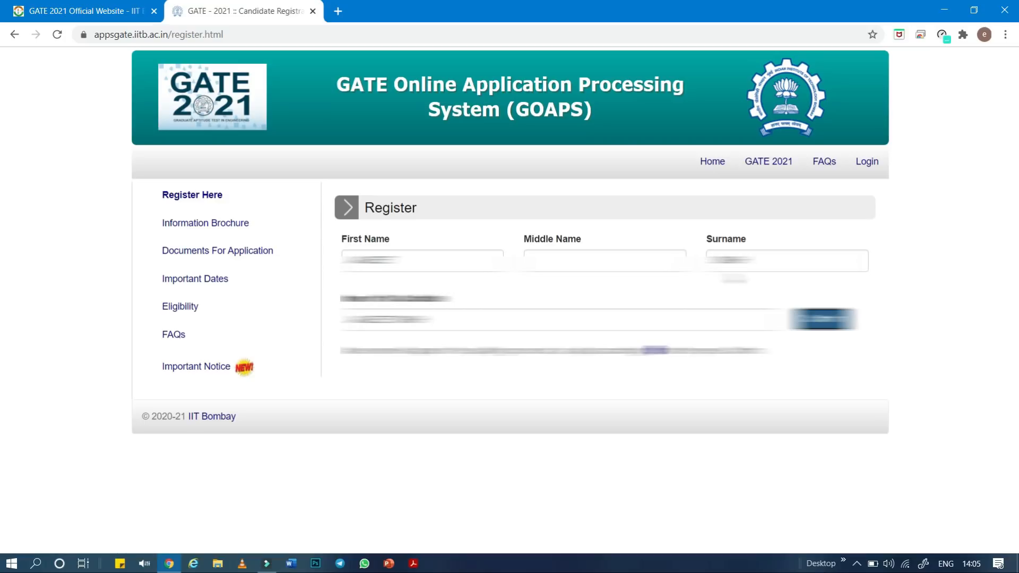
click(822, 319)
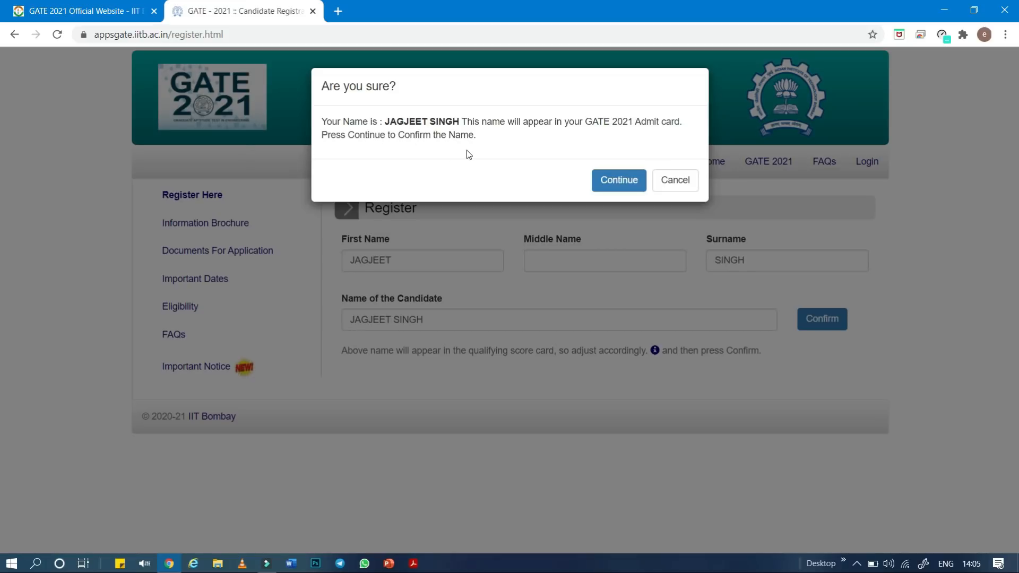
Accept the candidate name, autofill the e-mail address, and clear the middle name.
click(609, 179)
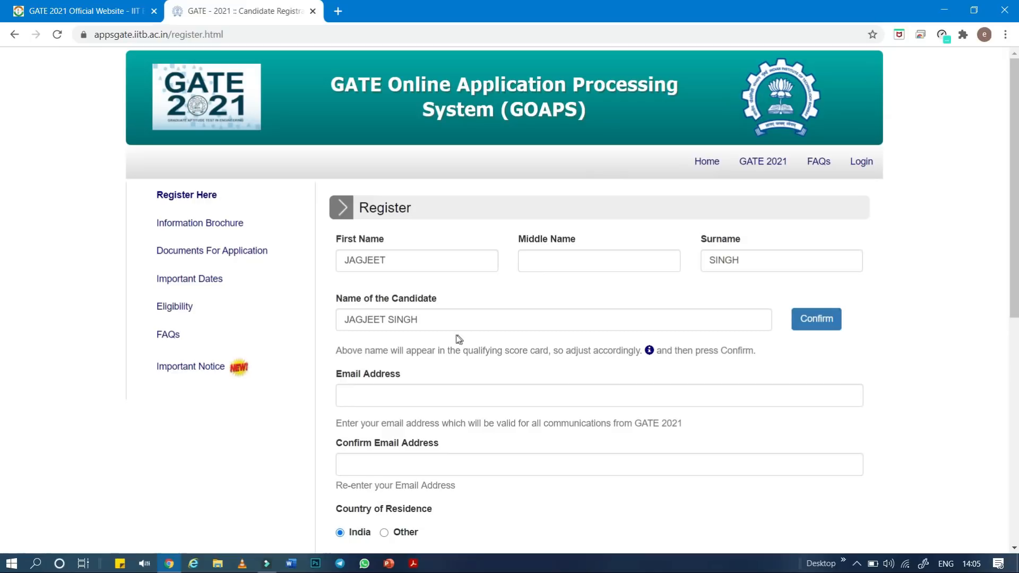
scroll(457, 337, down, 3)
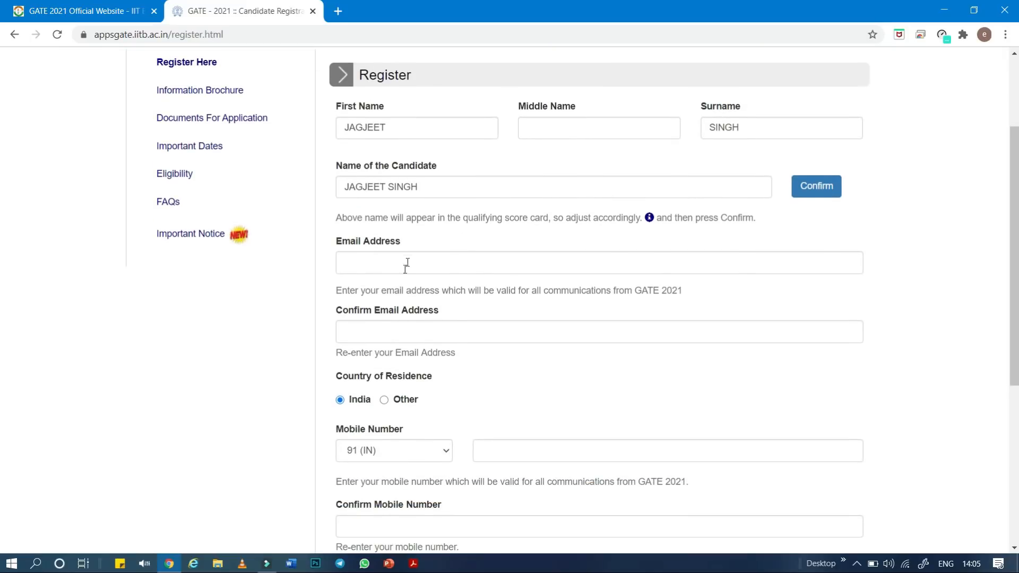
scroll(416, 325, down, 3)
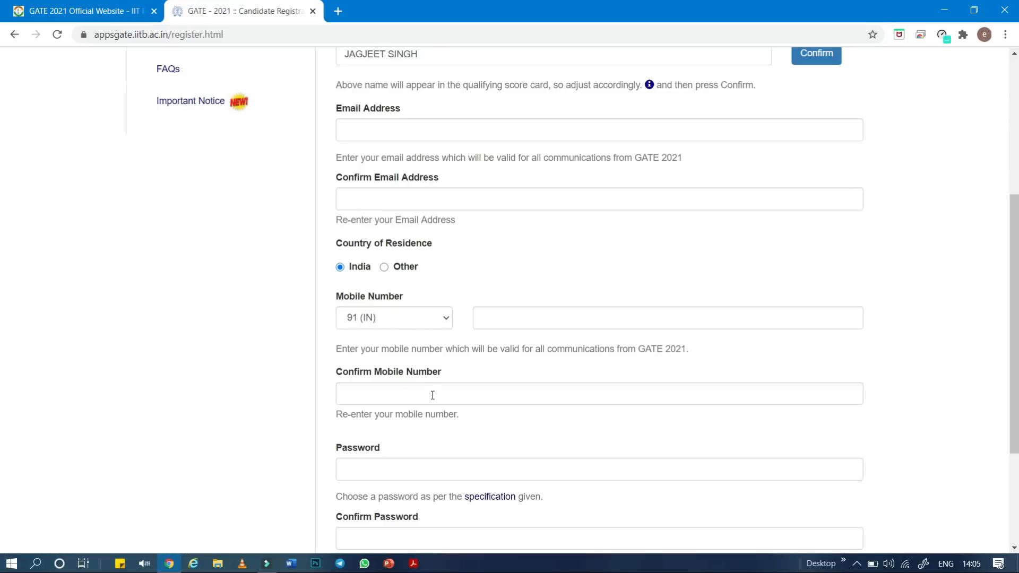
scroll(379, 454, down, 3)
scroll(360, 393, up, 4)
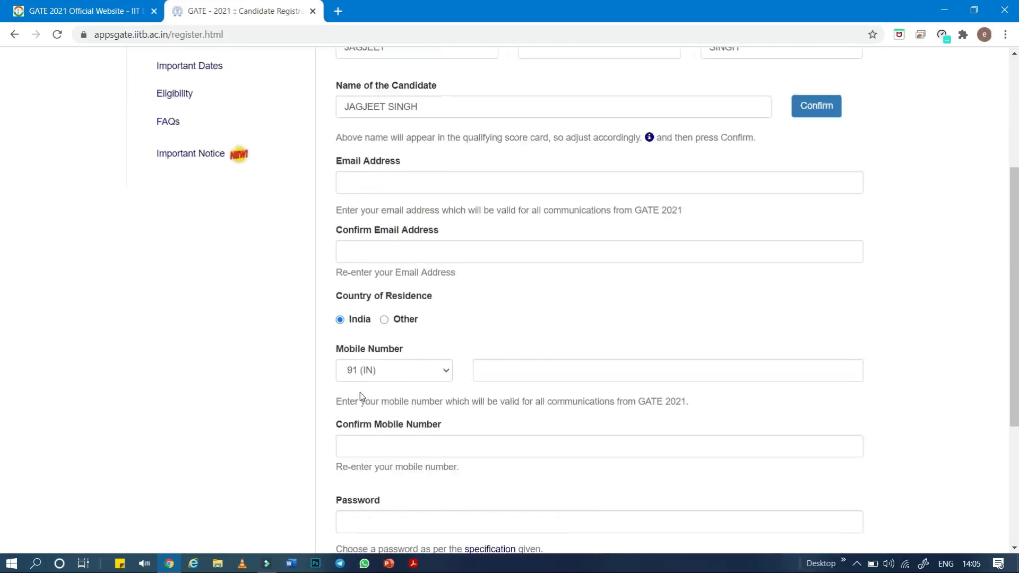
scroll(359, 393, up, 3)
click(392, 330)
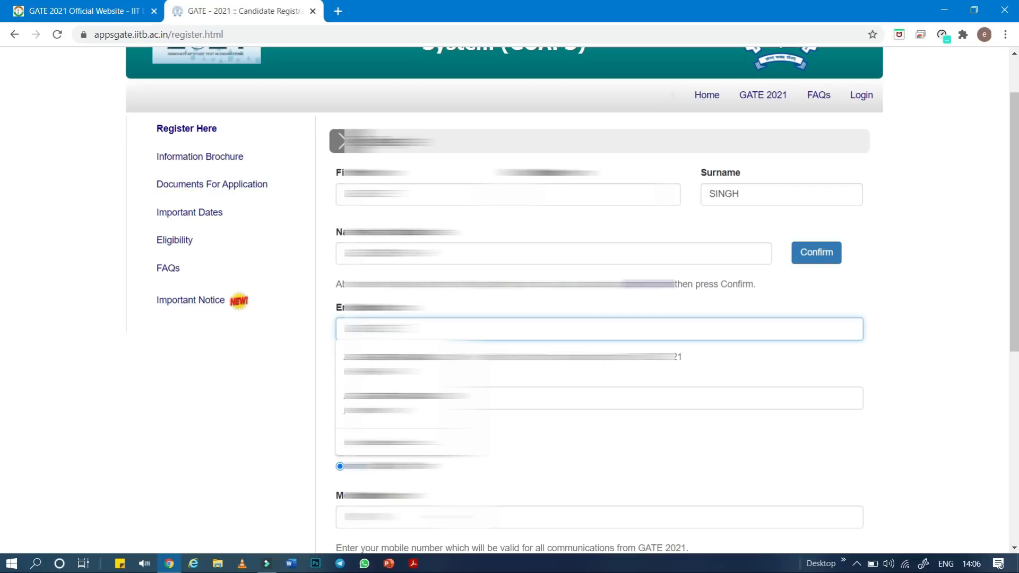
click(392, 363)
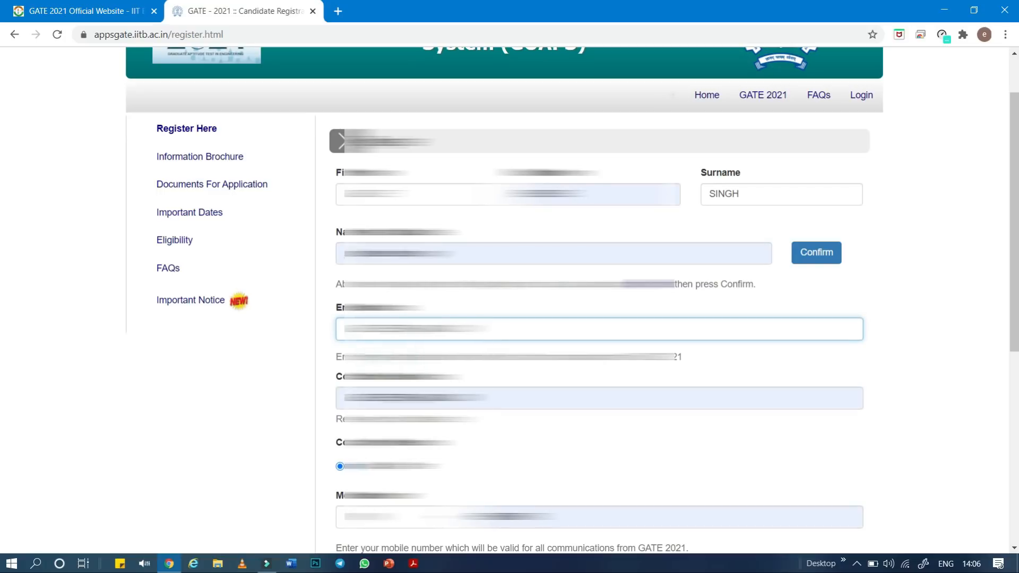
double_click(547, 194)
key(BackSpace)
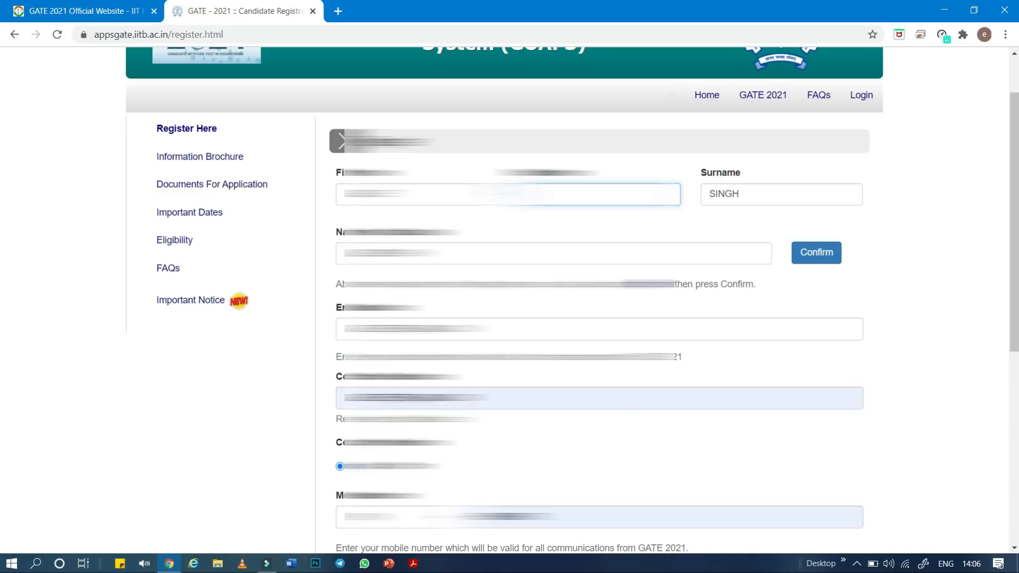
click(471, 434)
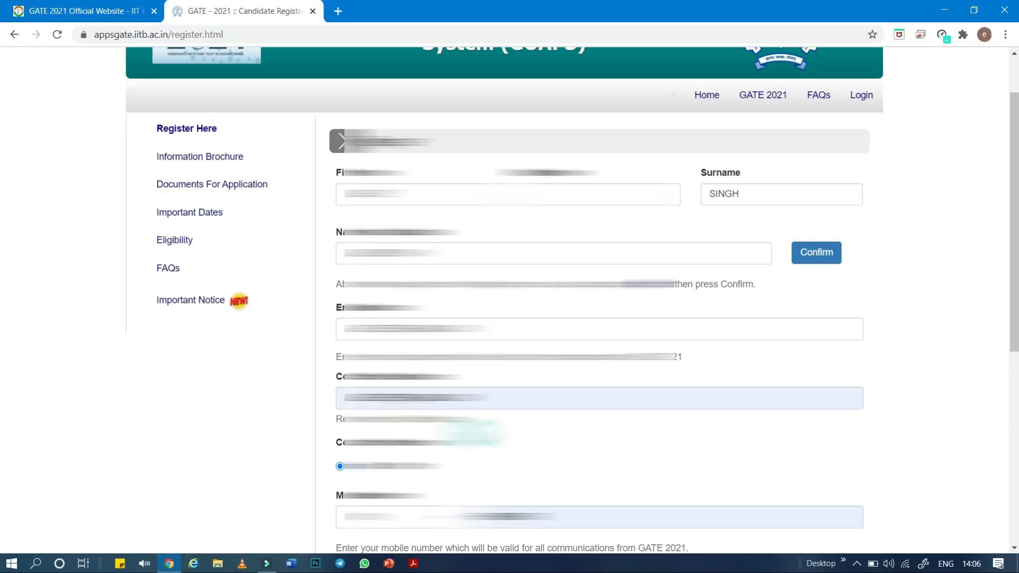
Fill in the mobile number confirmation using the suggested number.
scroll(572, 300, down, 6)
scroll(573, 300, down, 1)
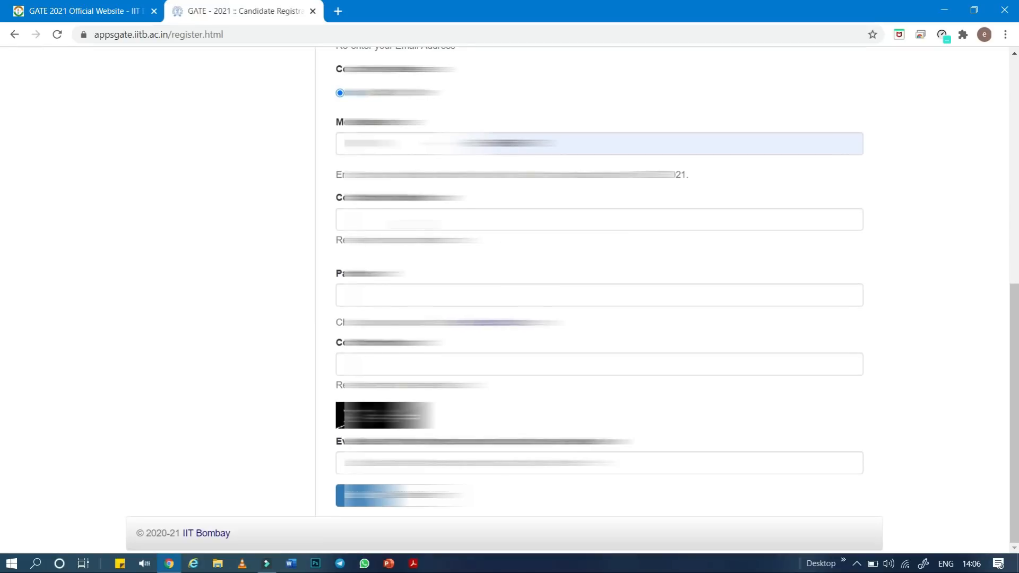
click(415, 223)
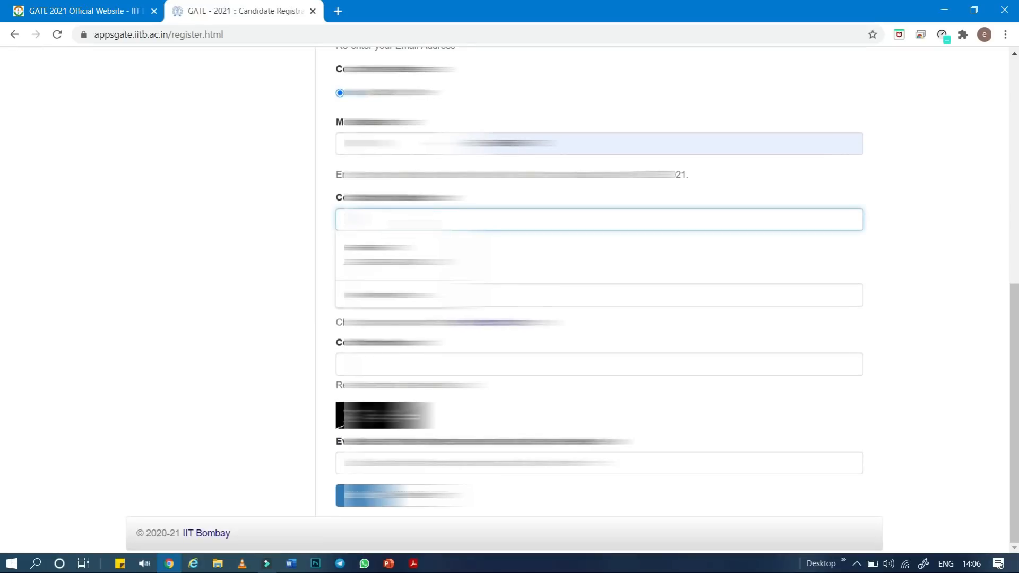
click(407, 254)
Enter and confirm the account password, answer the arithmetic captcha, and submit registration.
click(380, 297)
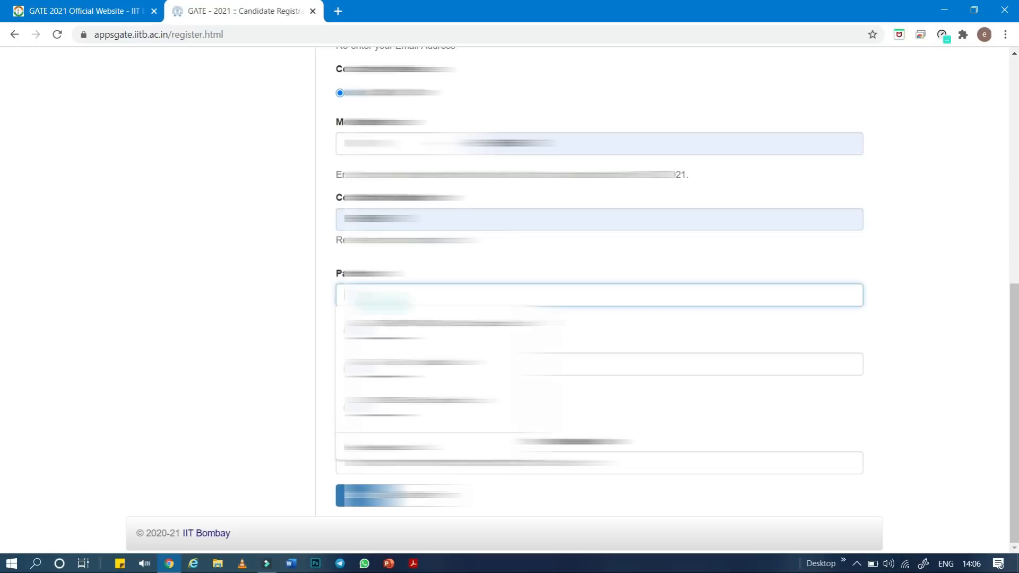
text(••)
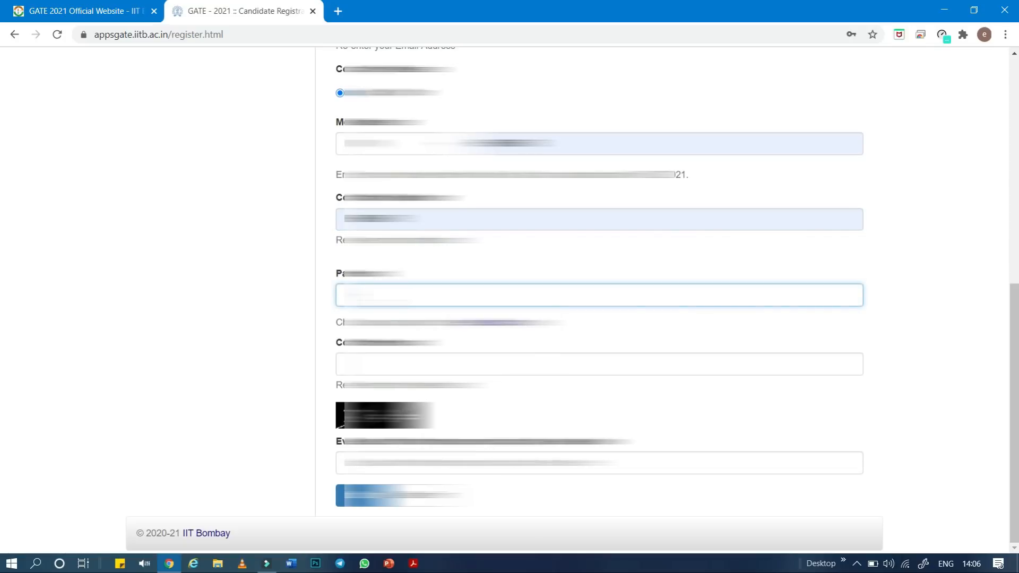
text(•••)
key(Tab)
key(Tab)
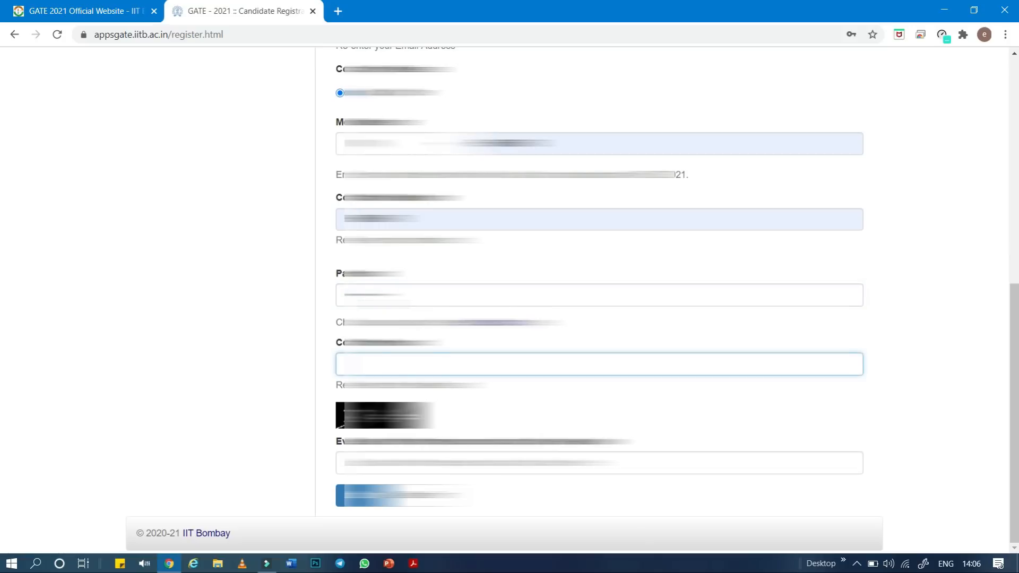
text(•••••••••)
key(Tab)
text(••)
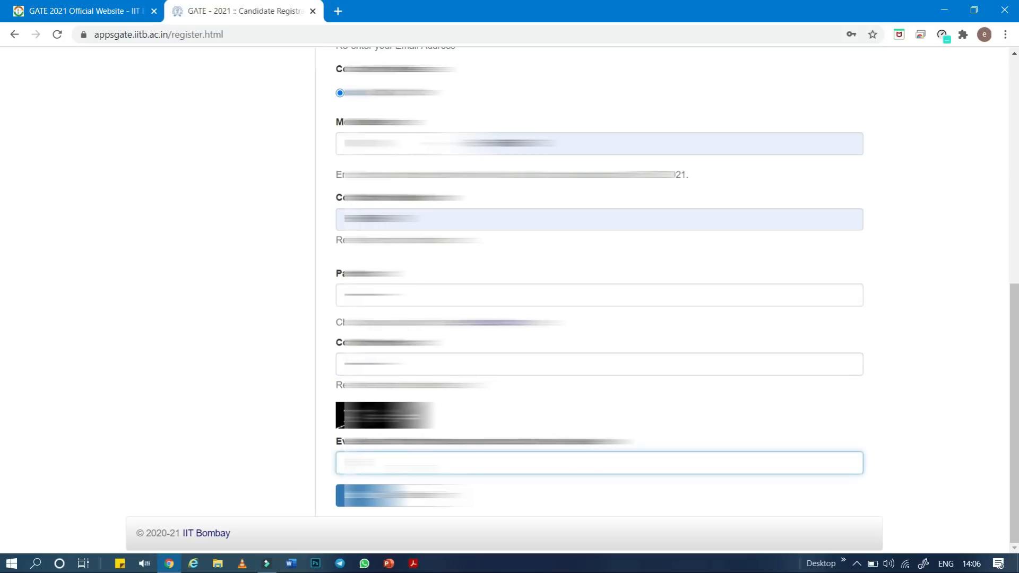
click(342, 494)
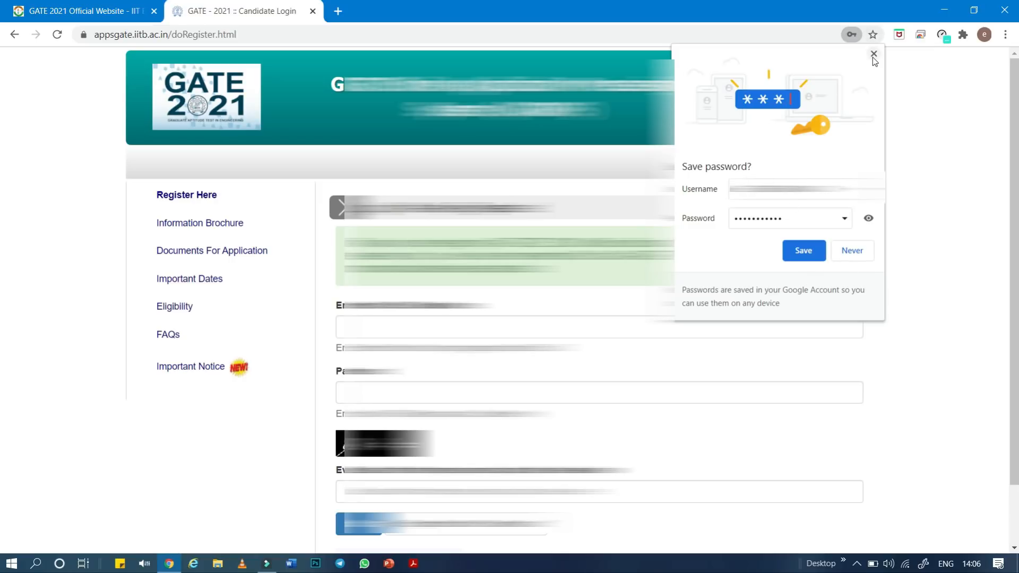
Save the password in Chrome, answer the login captcha, and sign in to GOAPS.
click(804, 250)
scroll(510, 297, down, 2)
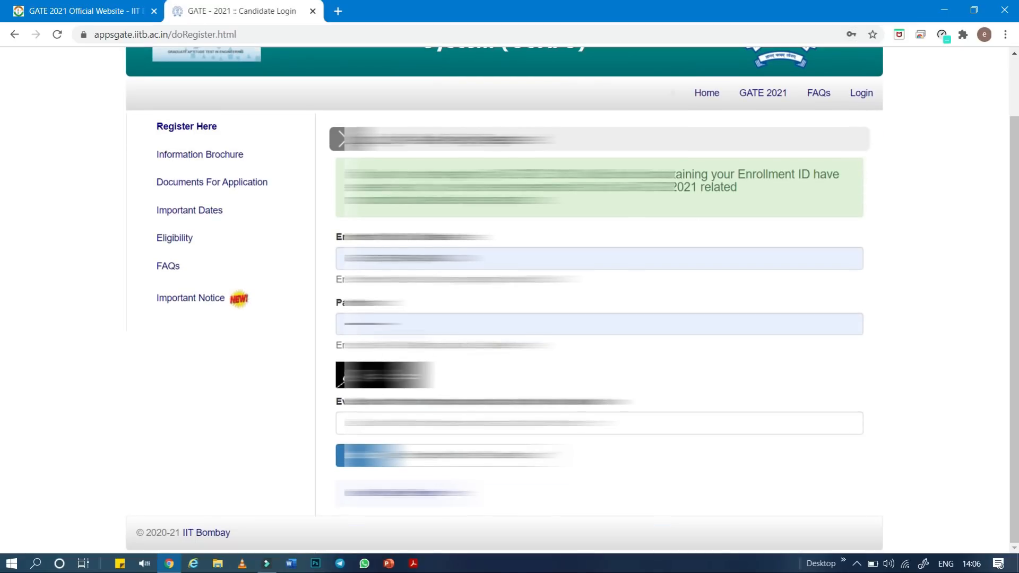
click(371, 419)
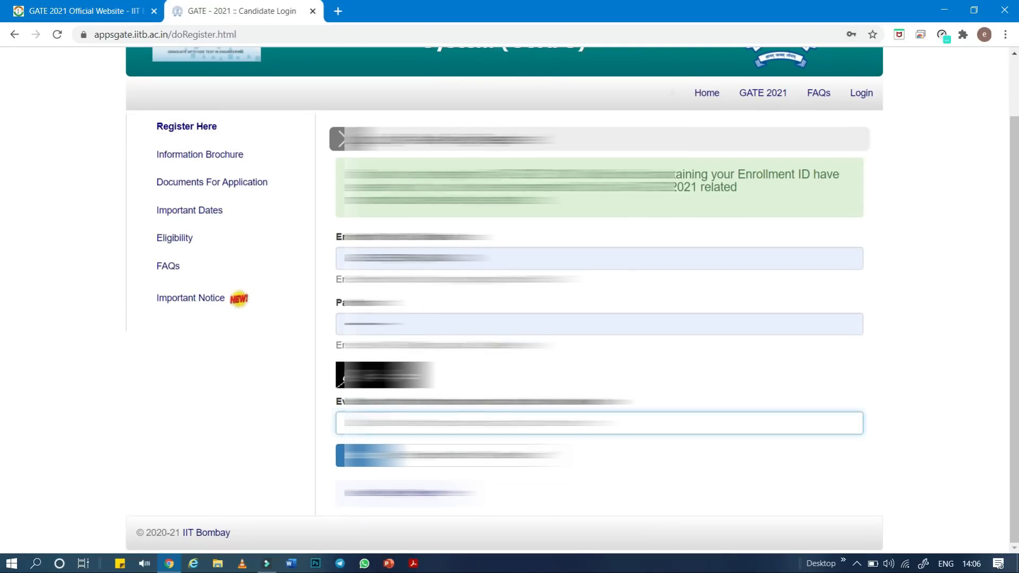
text(8)
click(369, 450)
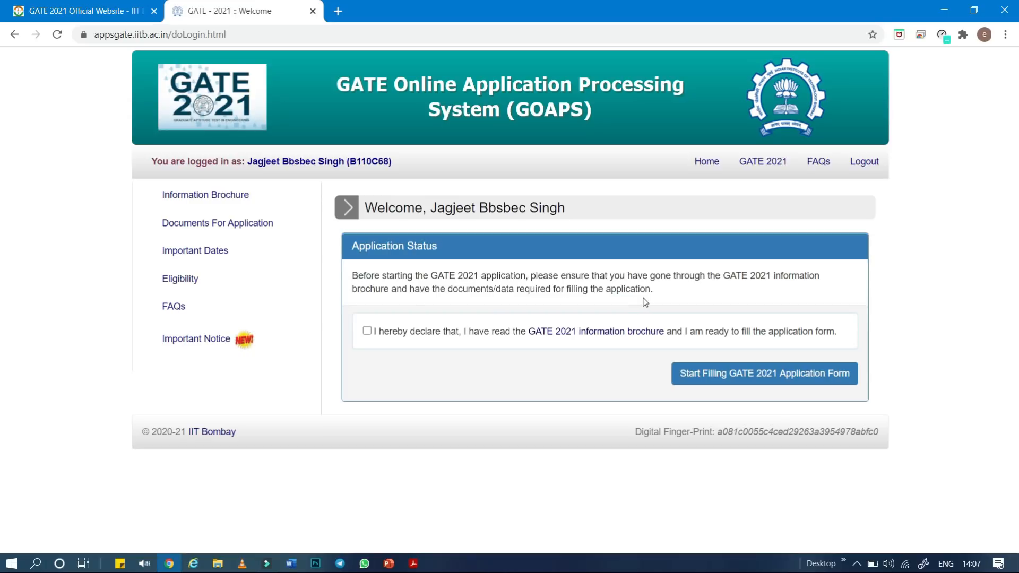
Agree to the information brochure declaration and start the GATE 2021 application form.
click(366, 331)
click(733, 376)
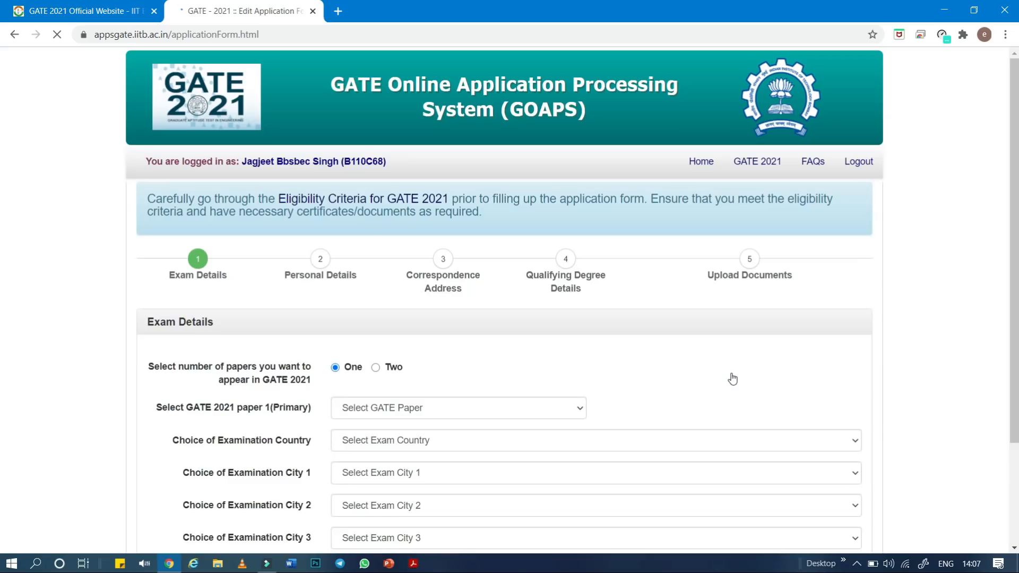
Choose two papers: Mechanical Engineering (ME) as paper 1 and Engineering Sciences (XE) as paper 2.
scroll(733, 379, down, 1)
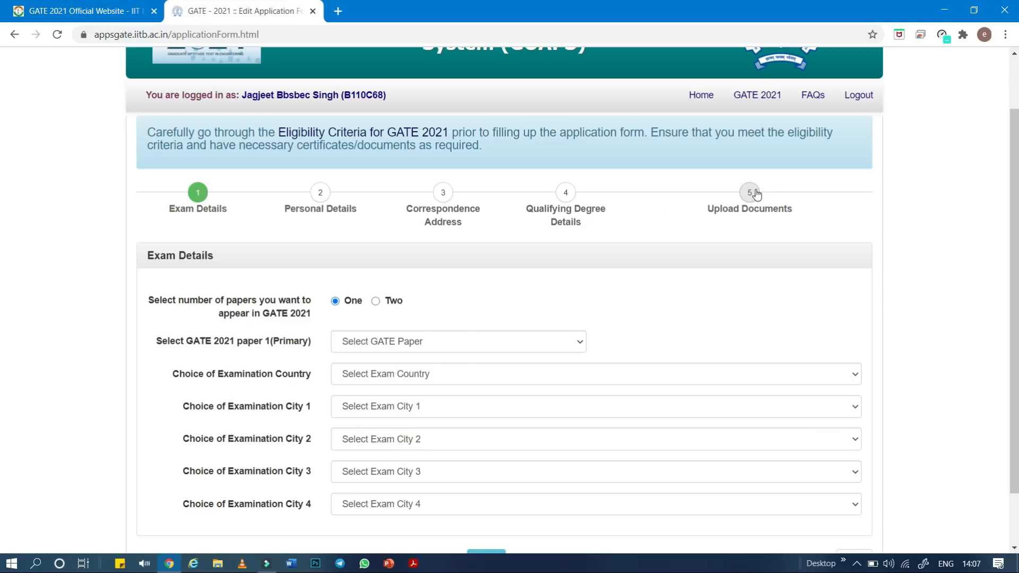
scroll(754, 210, down, 1)
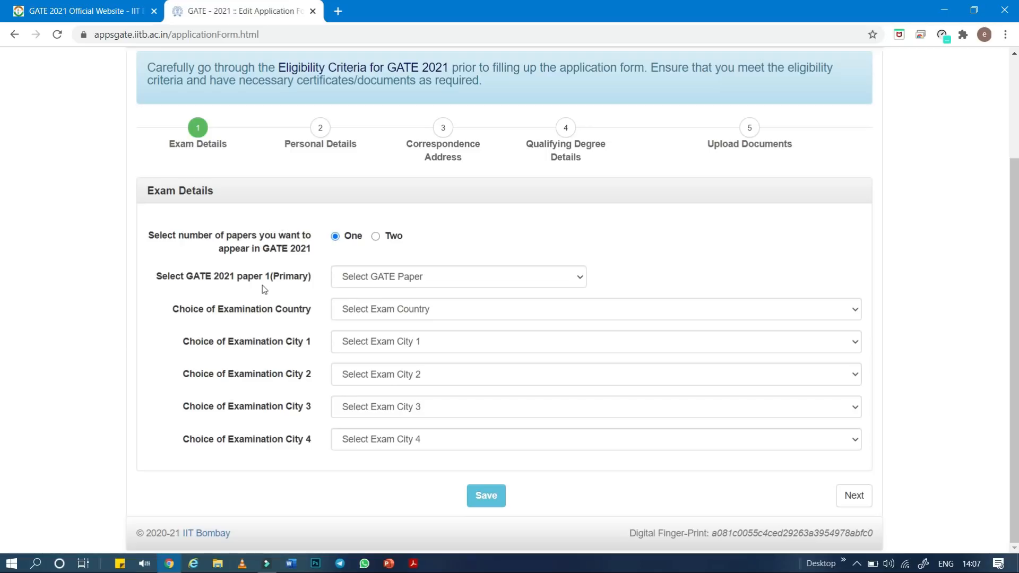
click(371, 282)
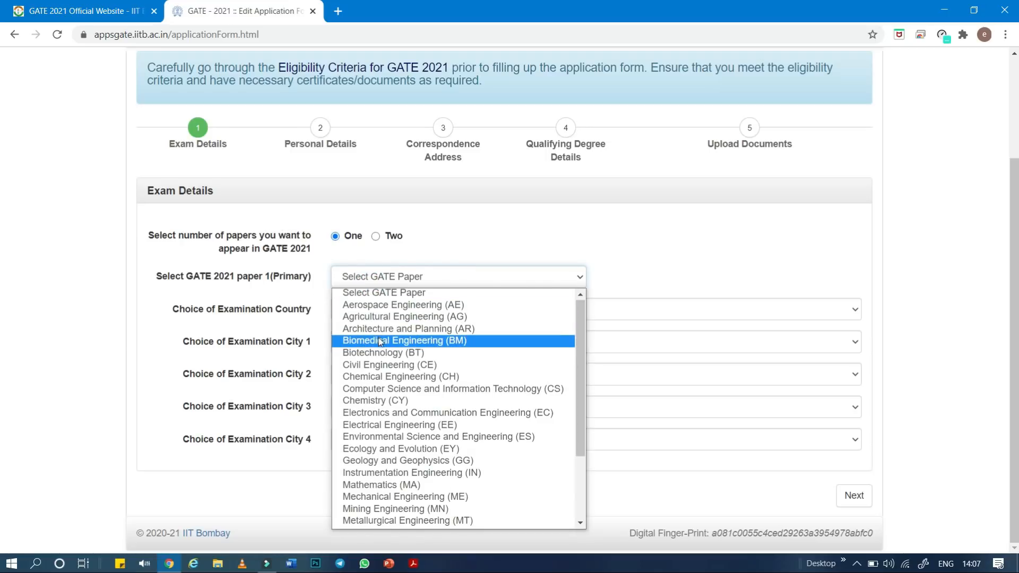
scroll(378, 337, down, 3)
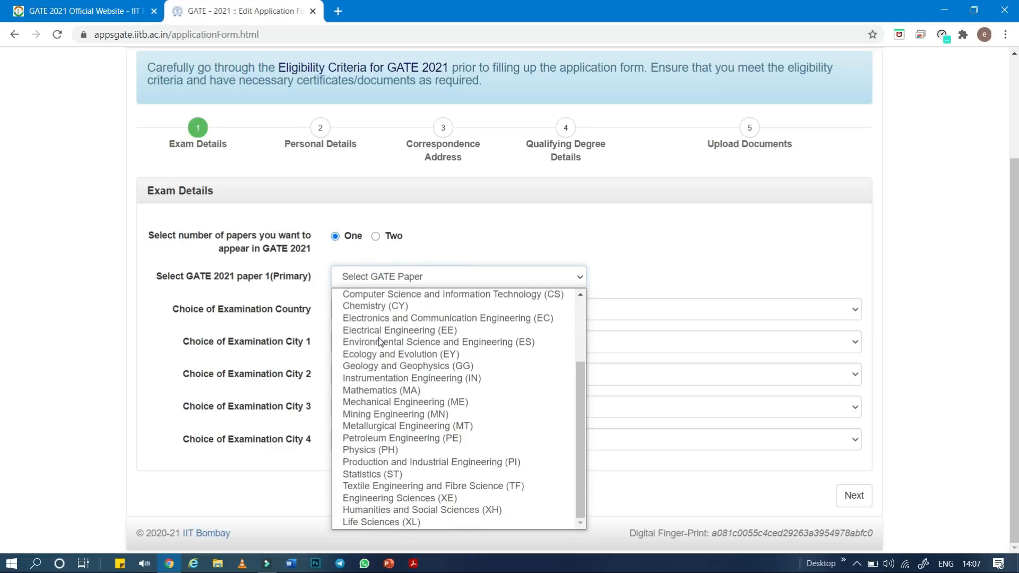
click(385, 402)
click(614, 186)
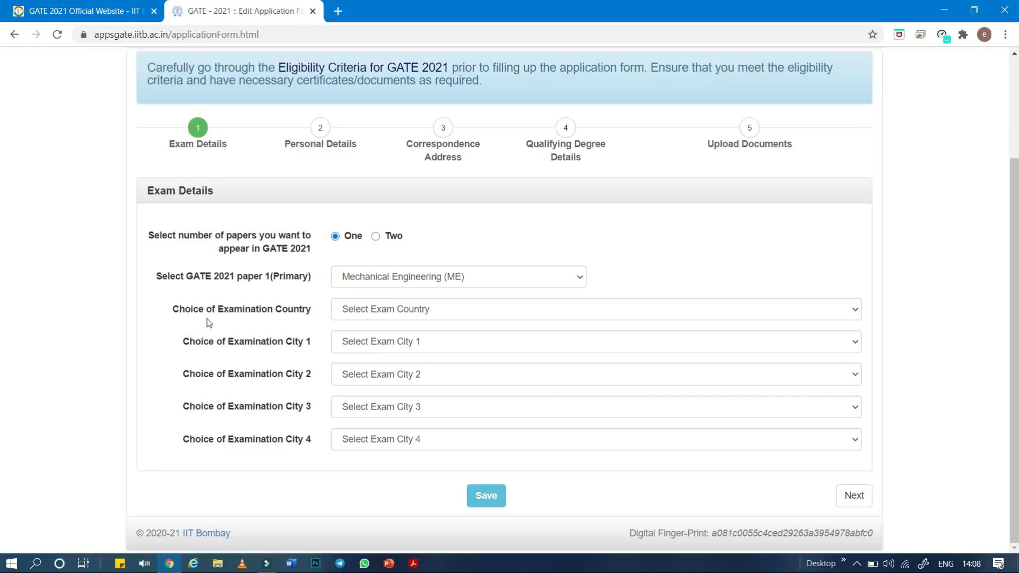
click(374, 311)
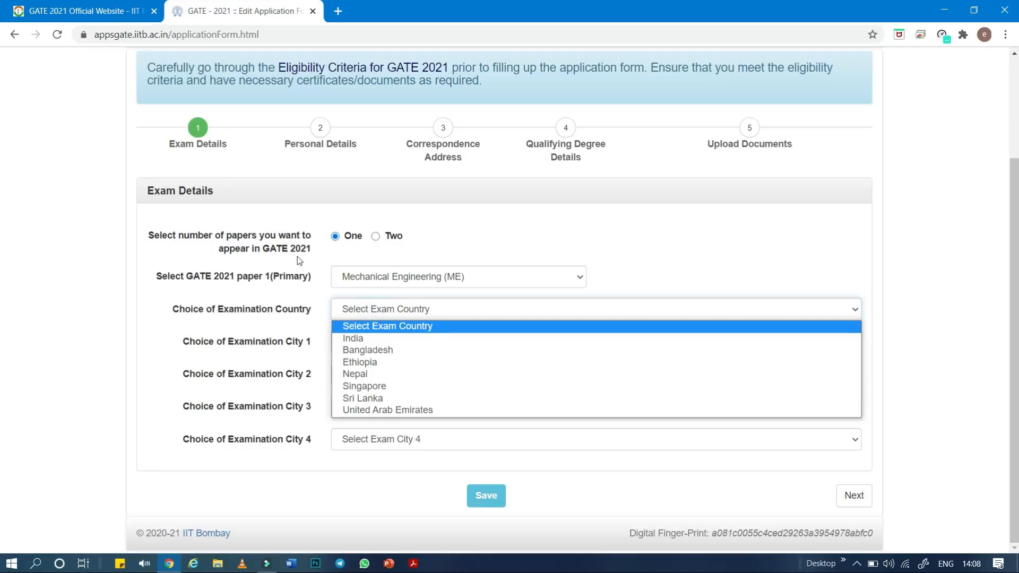
click(247, 255)
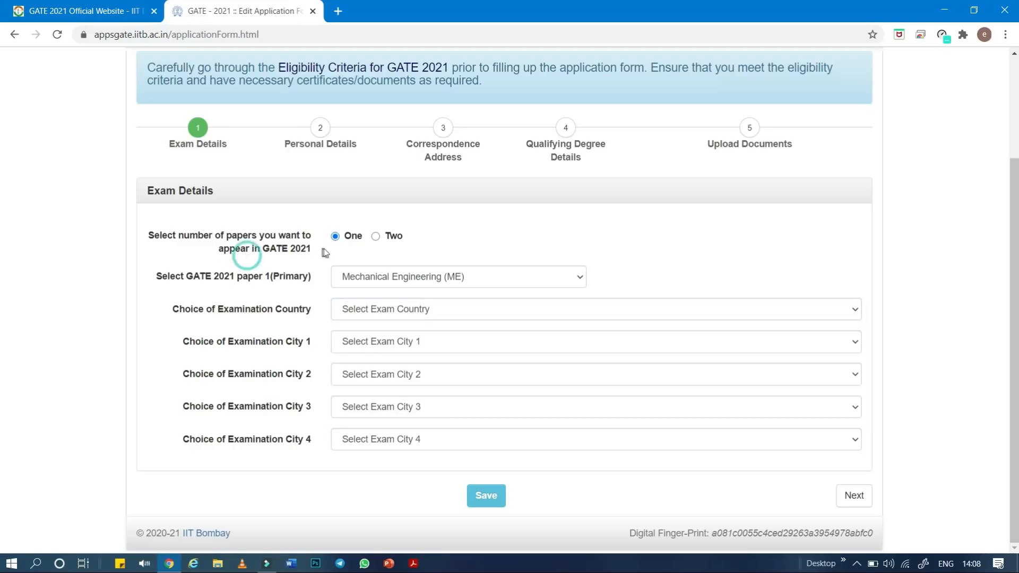
click(376, 237)
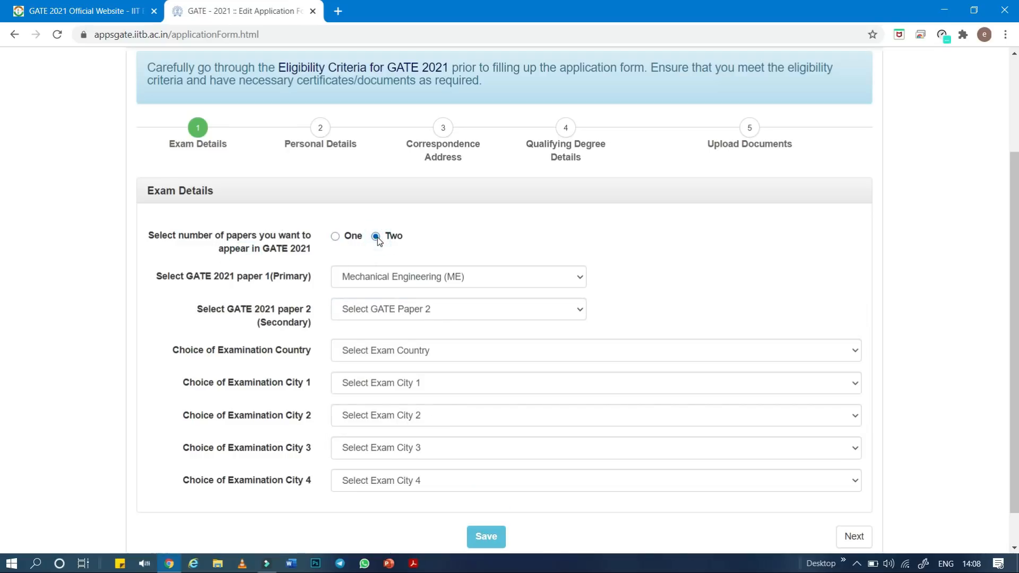
click(378, 310)
click(374, 335)
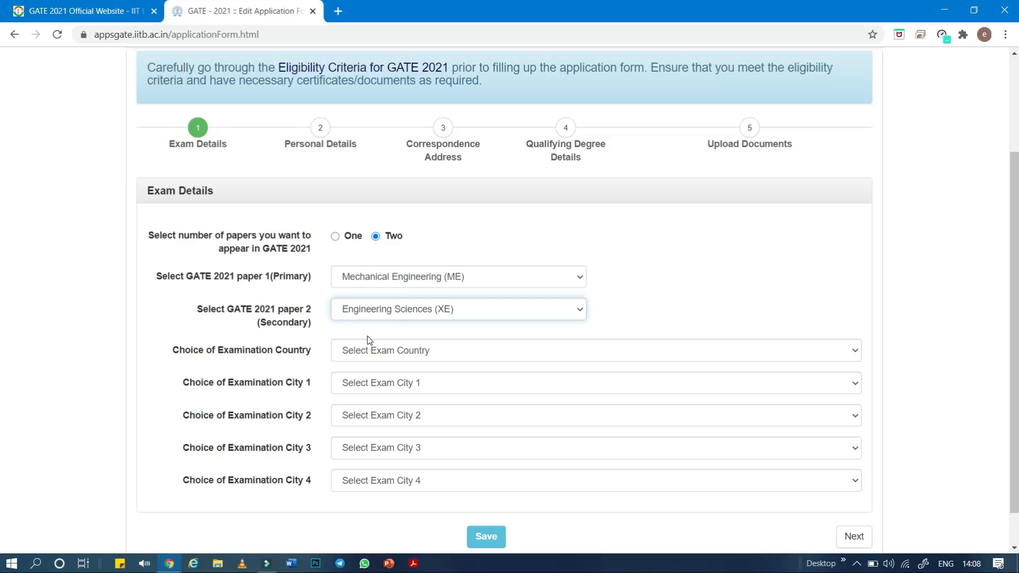
Set the exam country to India and exam city 1 to Patiala-Sangrur (PB).
click(374, 358)
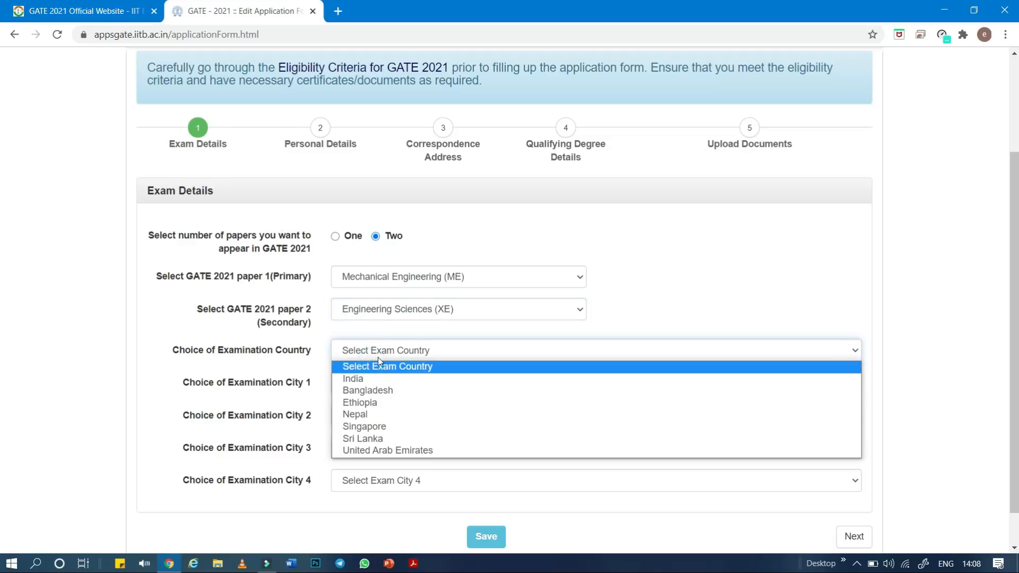
click(375, 378)
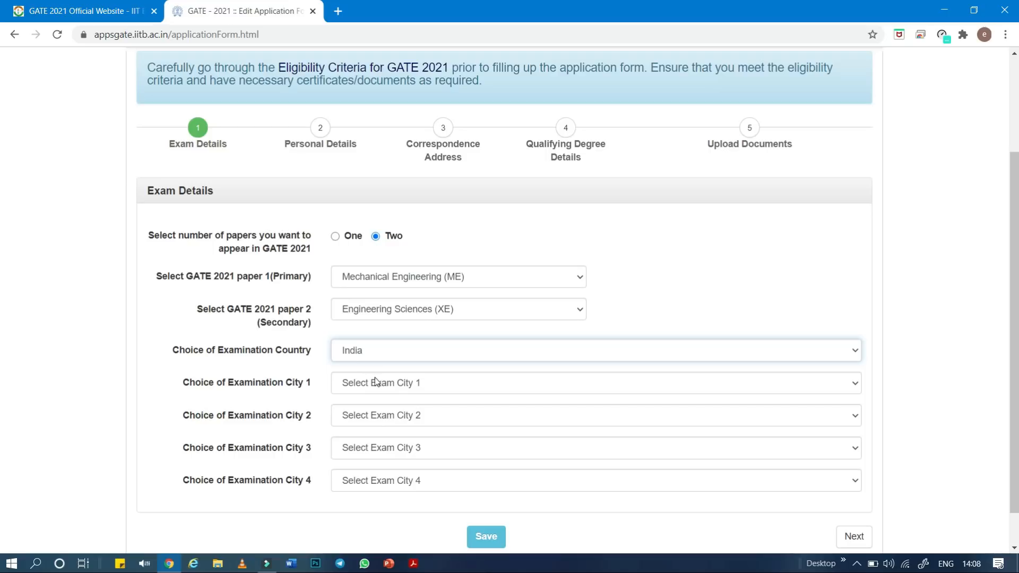
click(375, 383)
click(375, 383)
click(375, 383)
click(376, 383)
scroll(639, 294, down, 1)
click(382, 342)
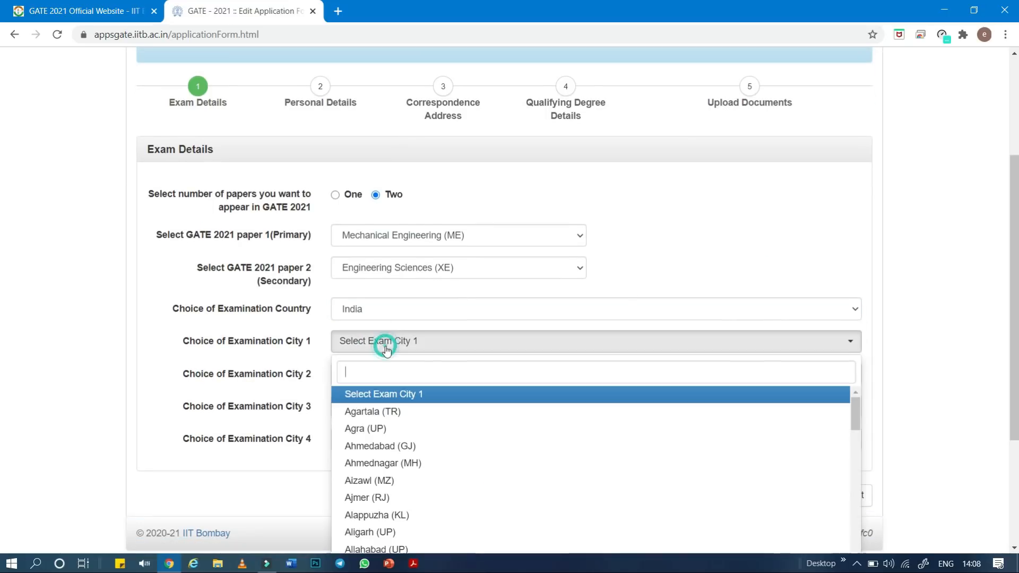
scroll(364, 423, down, 3)
scroll(363, 423, down, 15)
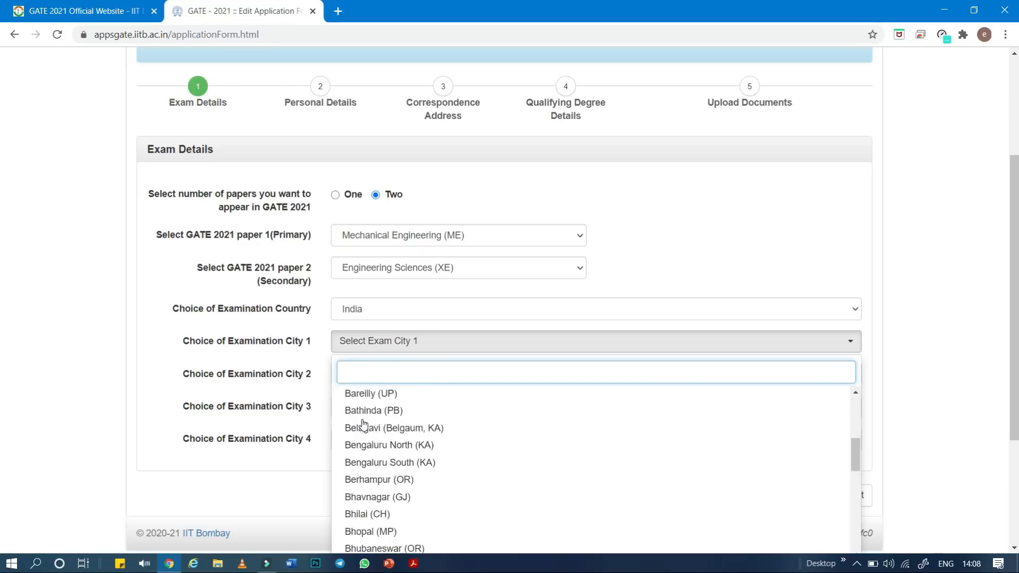
scroll(364, 423, down, 20)
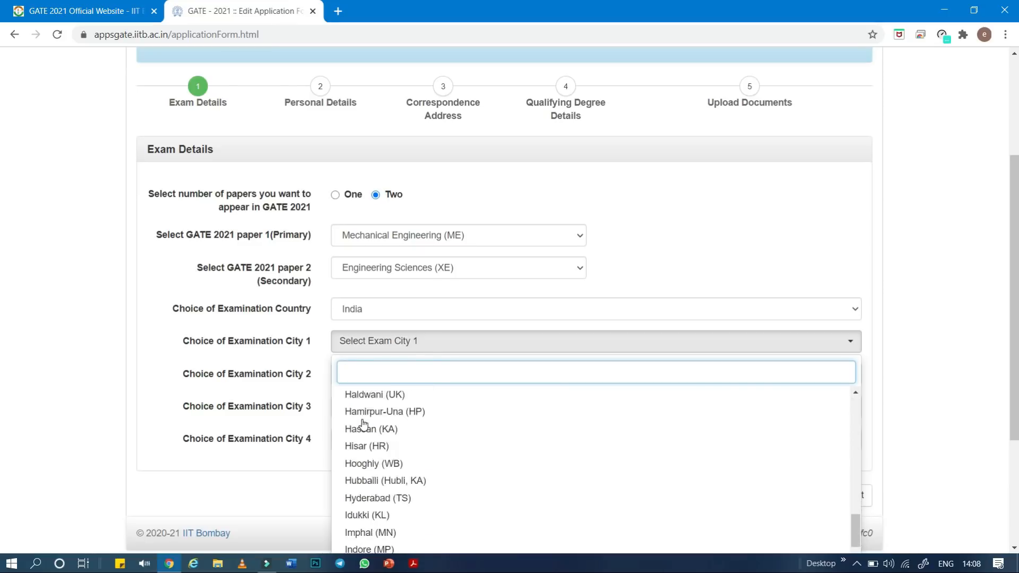
scroll(364, 425, down, 15)
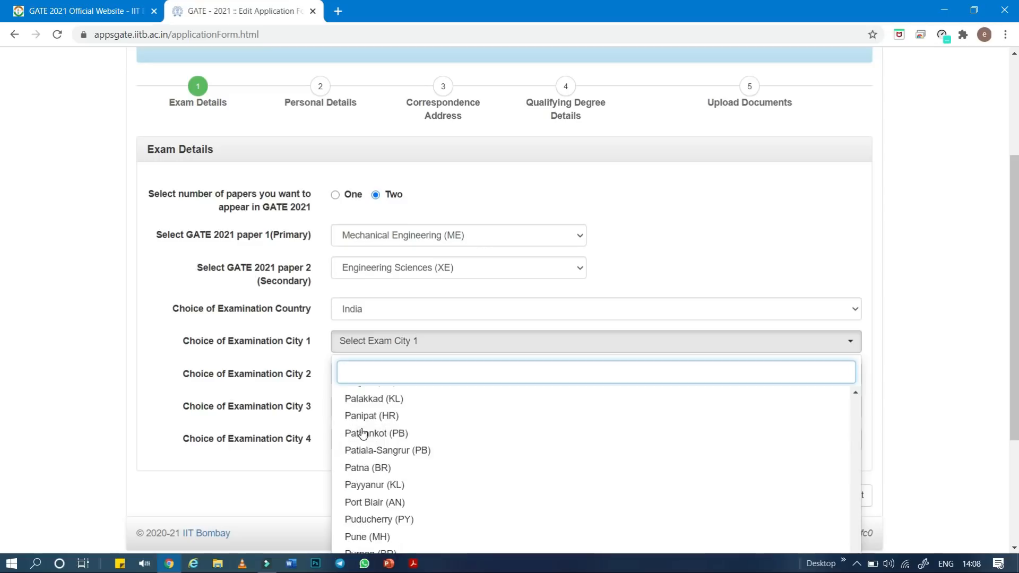
scroll(362, 433, up, 1)
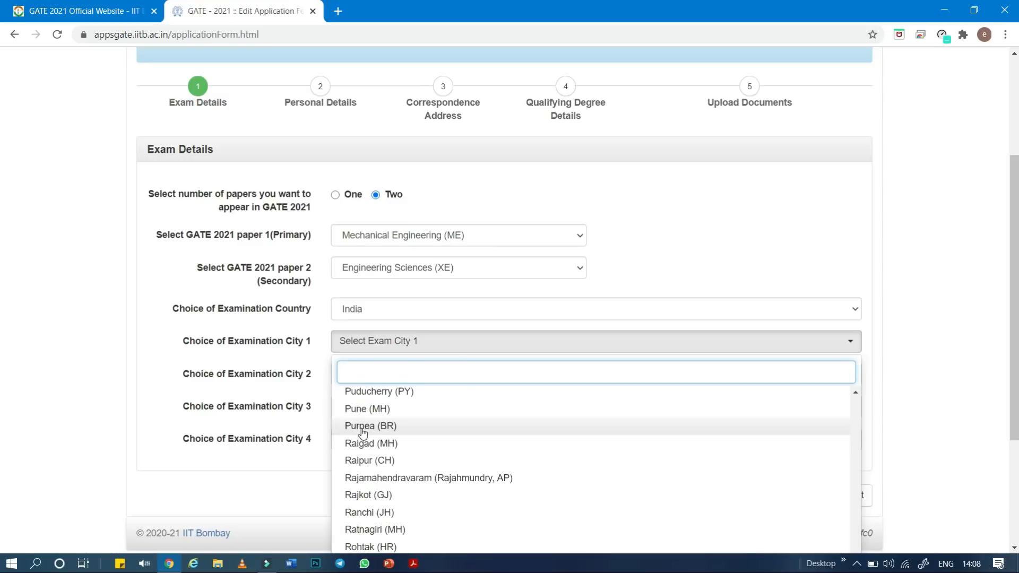
scroll(362, 432, up, 2)
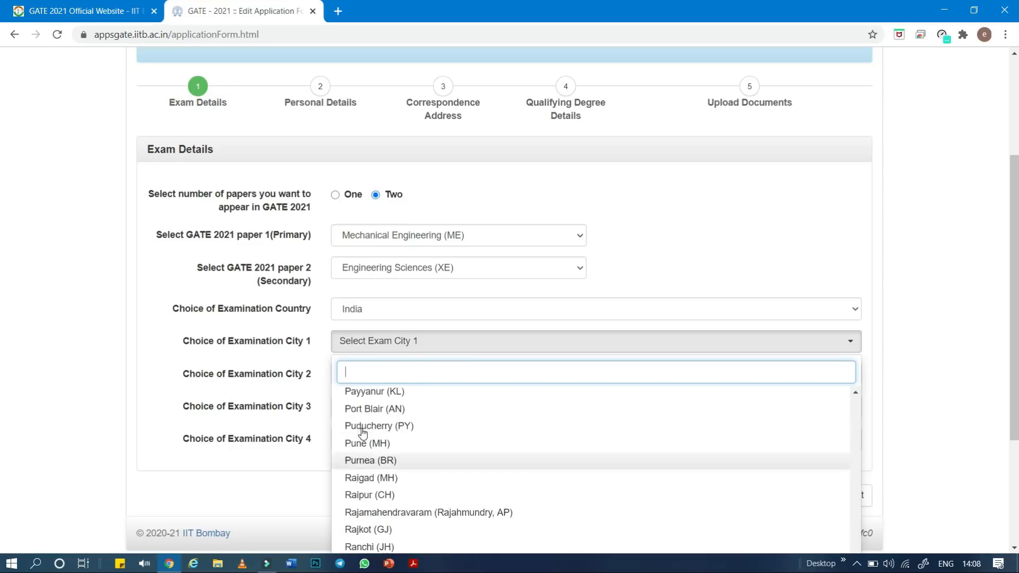
scroll(363, 432, up, 2)
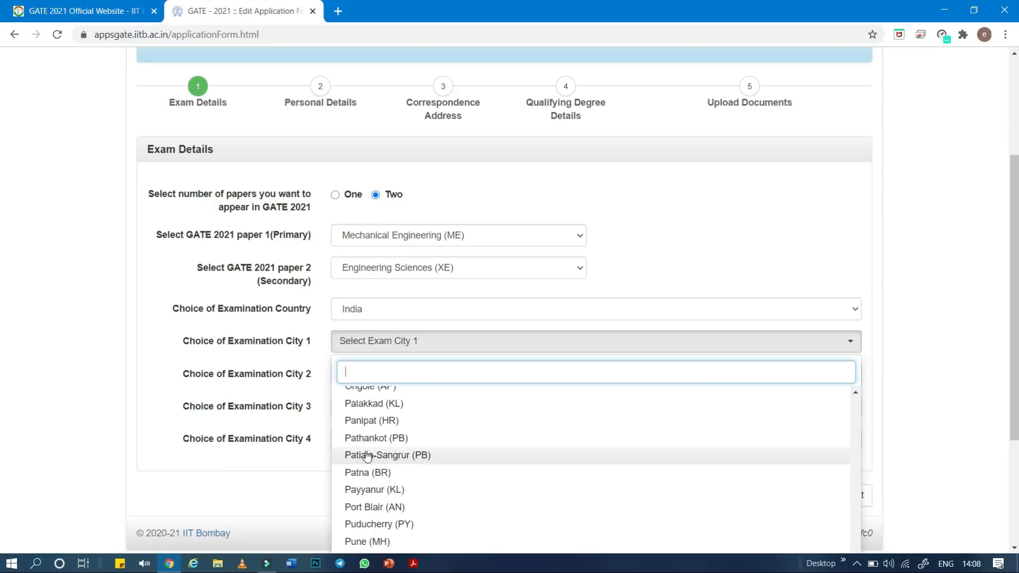
click(366, 455)
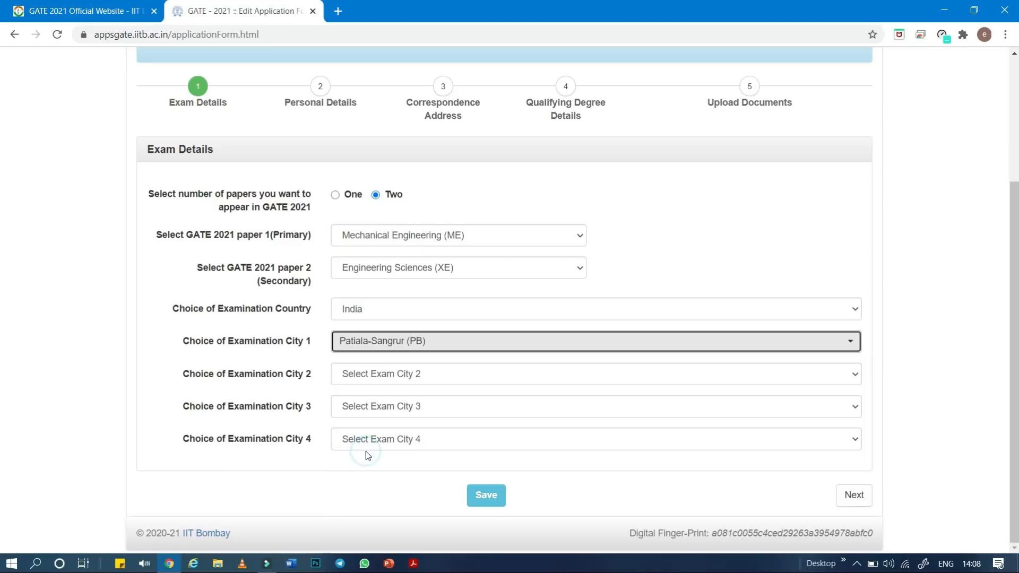
Set exam city 2 to Mohali-Chandigarh (PB).
click(415, 376)
click(487, 370)
click(469, 372)
click(470, 372)
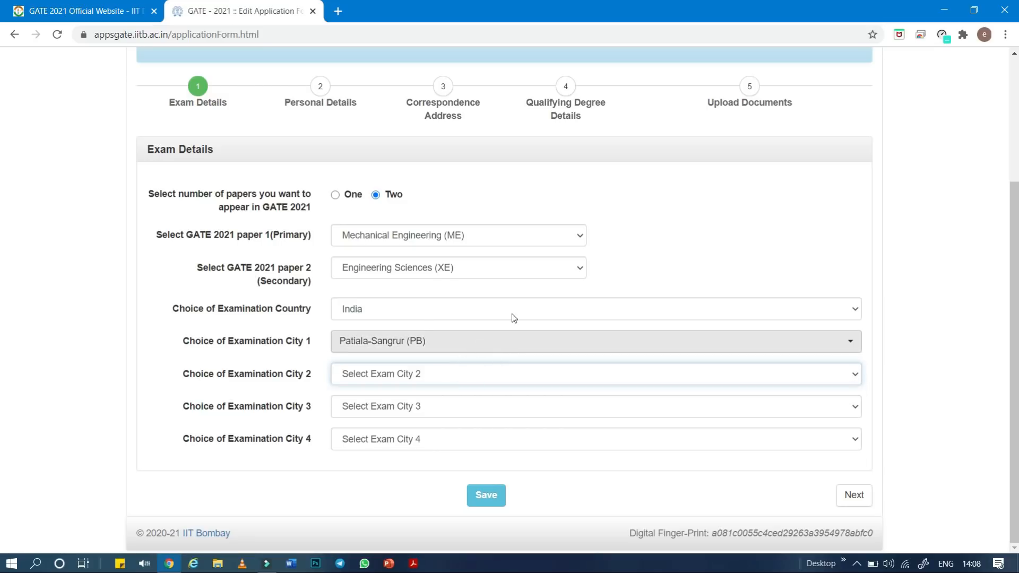
click(422, 385)
scroll(385, 472, down, 5)
scroll(371, 488, up, 5)
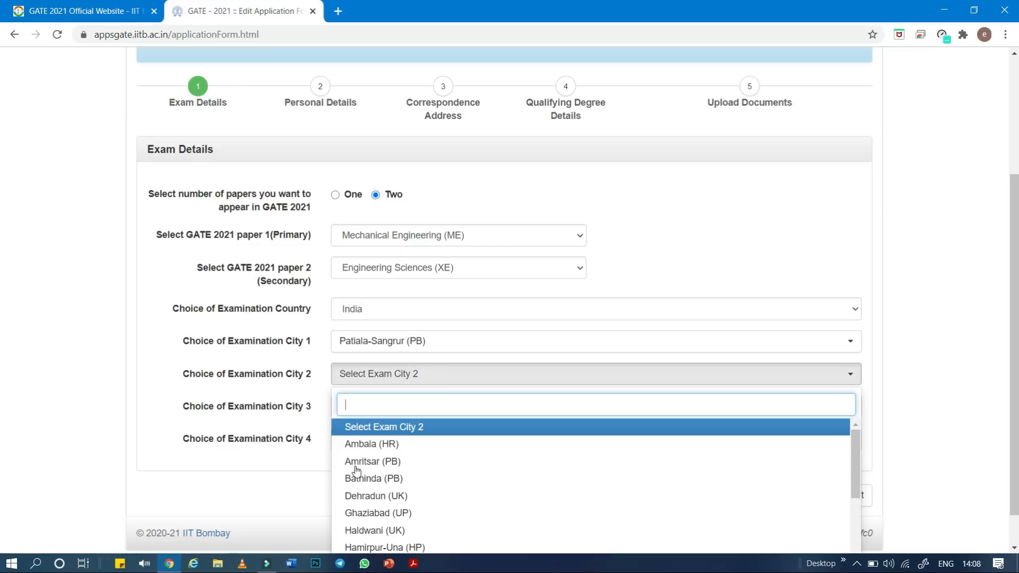
click(375, 445)
click(424, 371)
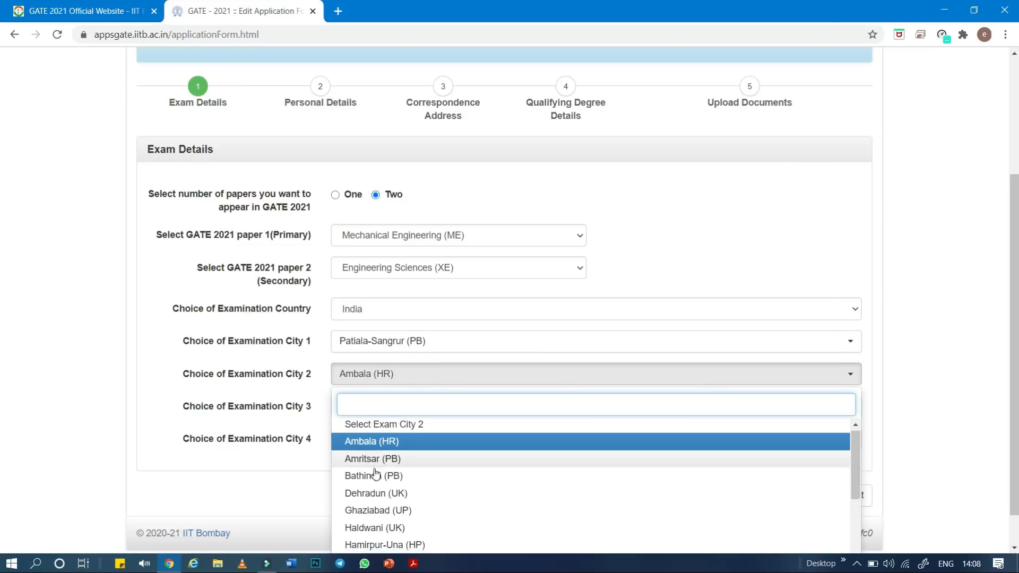
scroll(375, 471, down, 4)
scroll(375, 471, up, 1)
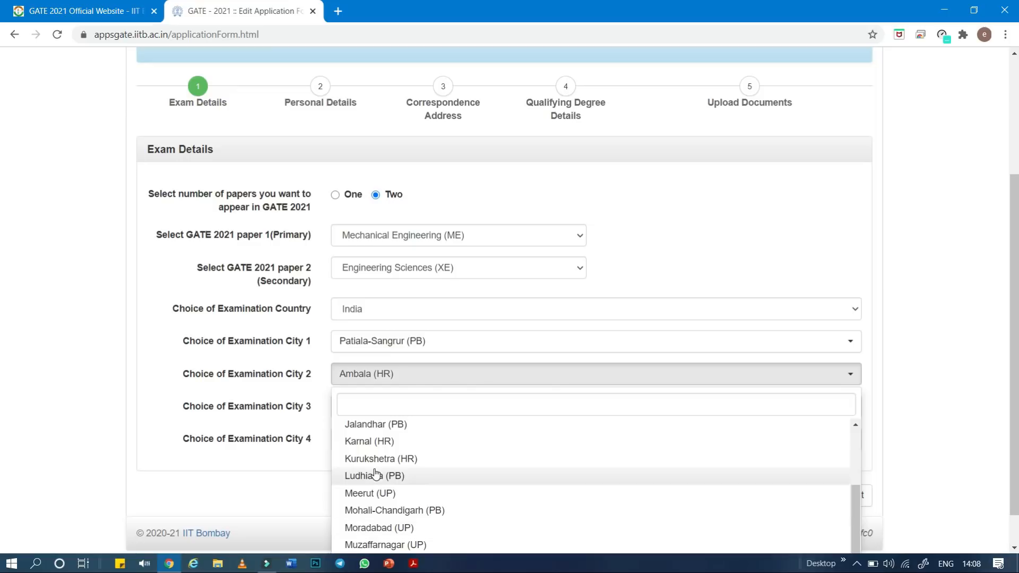
click(363, 512)
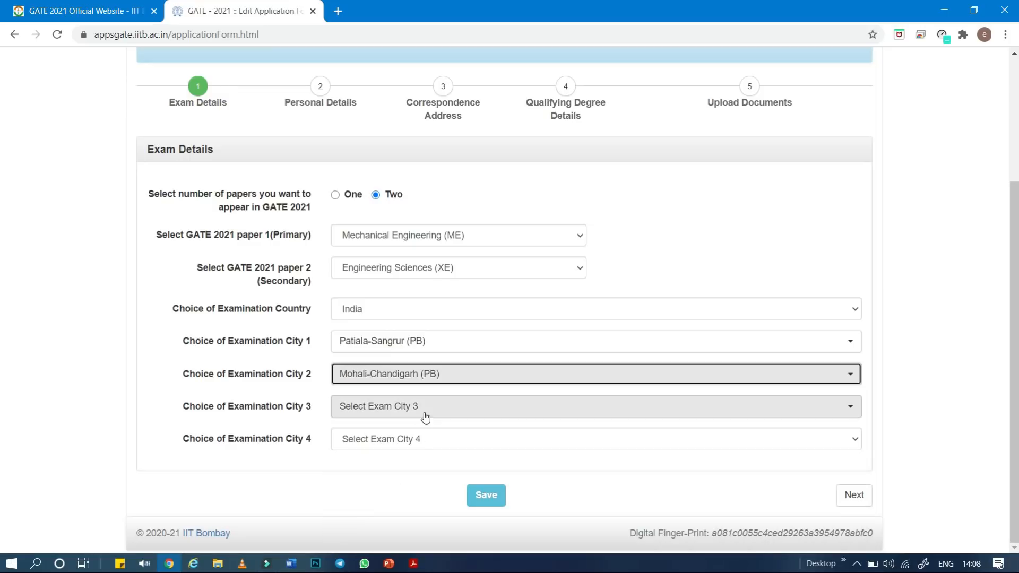
Pick Ambala (HR) and Agra (UP) as exam cities 3 and 4, then go to Personal Details.
click(428, 418)
scroll(423, 271, up, 1)
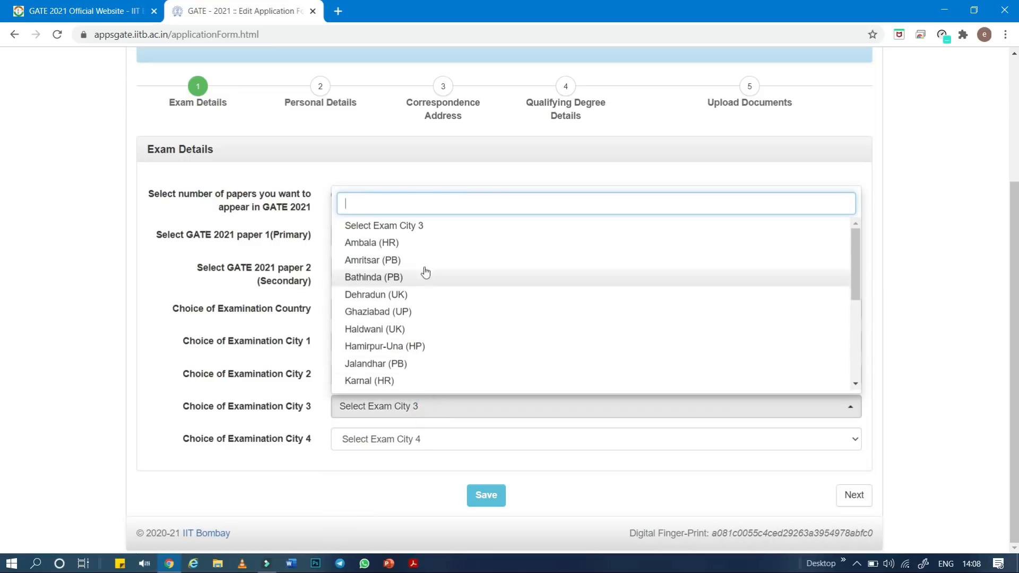
click(435, 244)
click(398, 448)
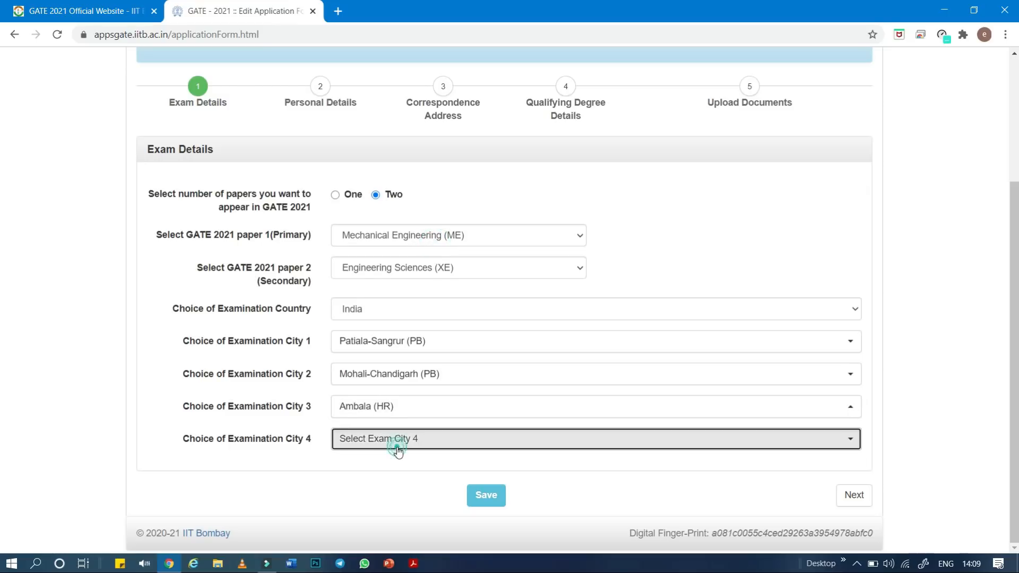
scroll(372, 329, up, 3)
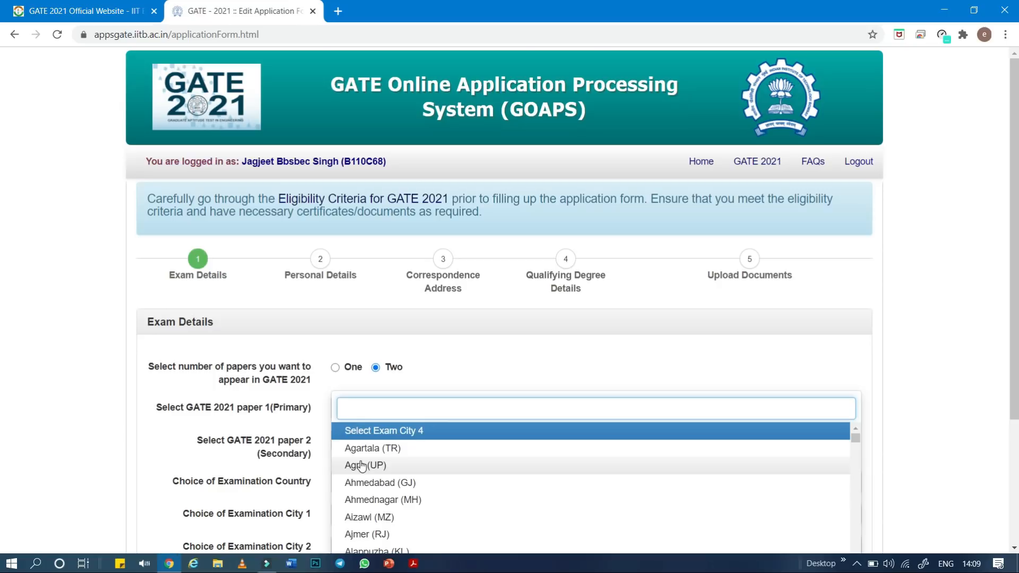
click(362, 466)
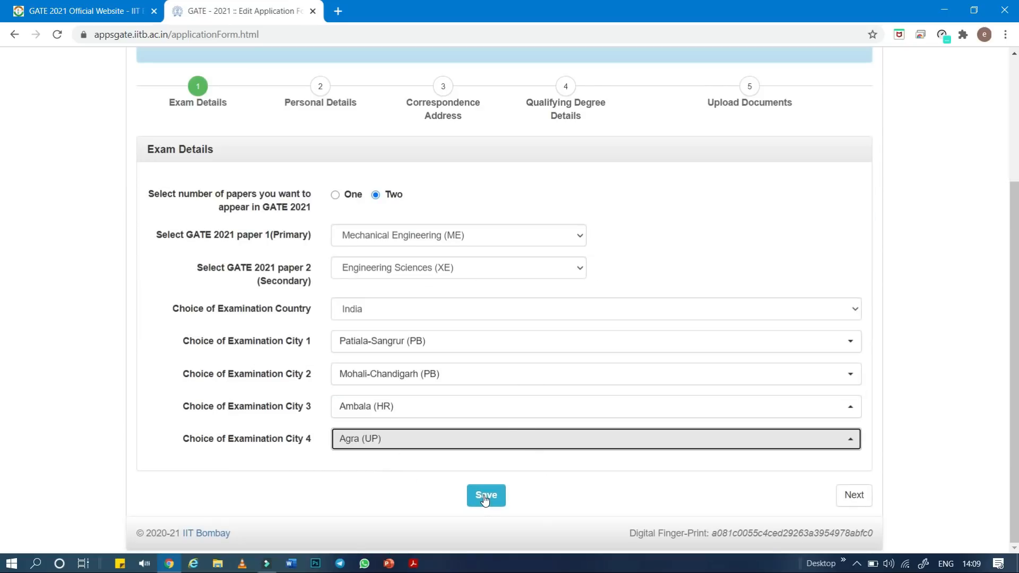
click(853, 498)
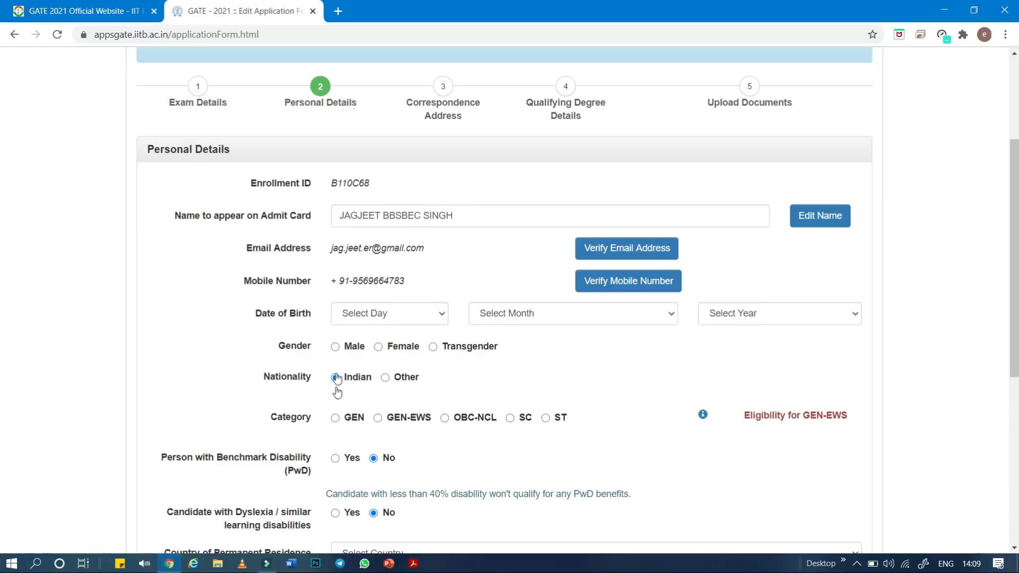
Paste the OTP from the enrolment e-mail into the Verify Email dialog and submit it.
scroll(337, 427, down, 3)
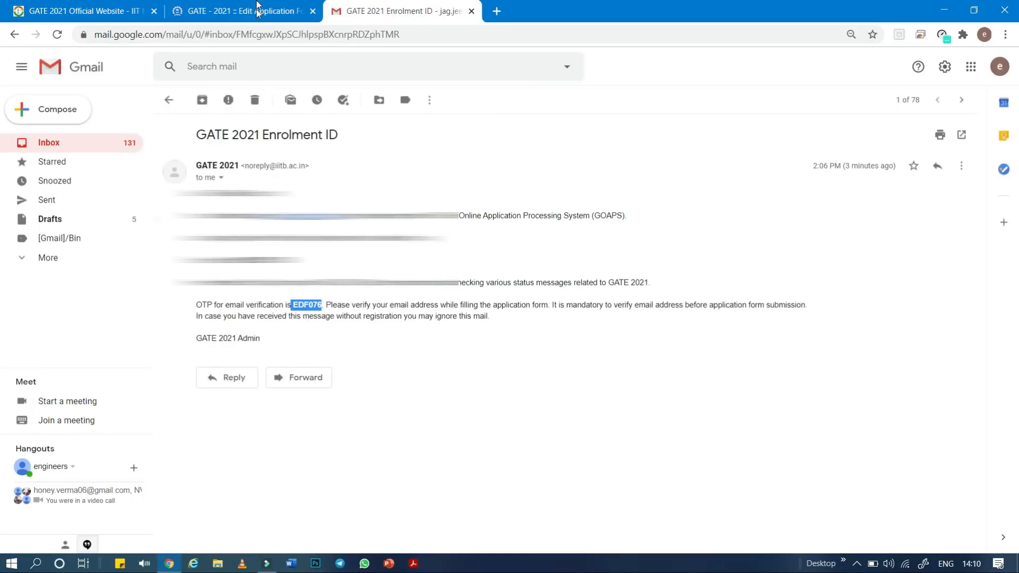
click(284, 12)
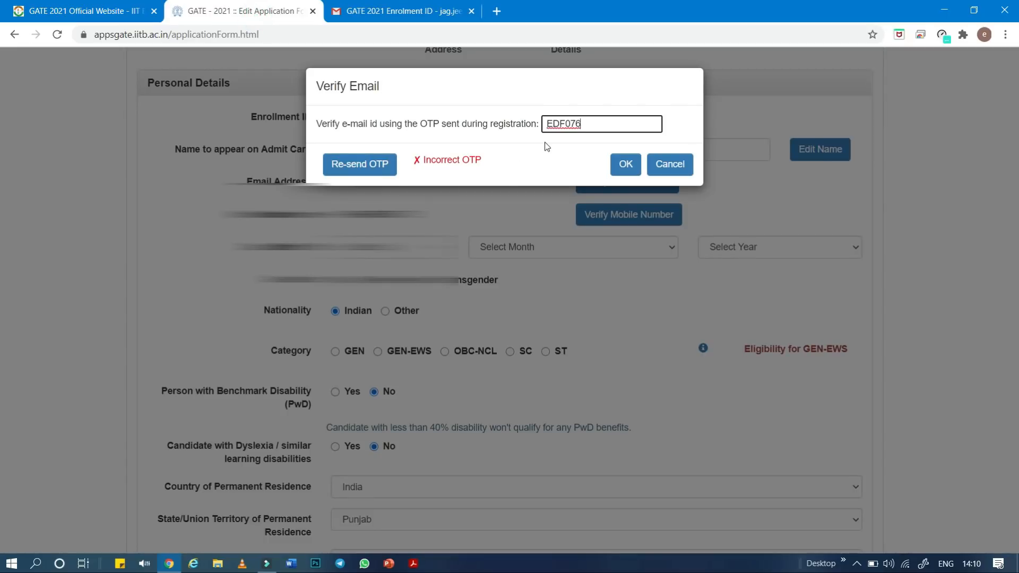
click(626, 166)
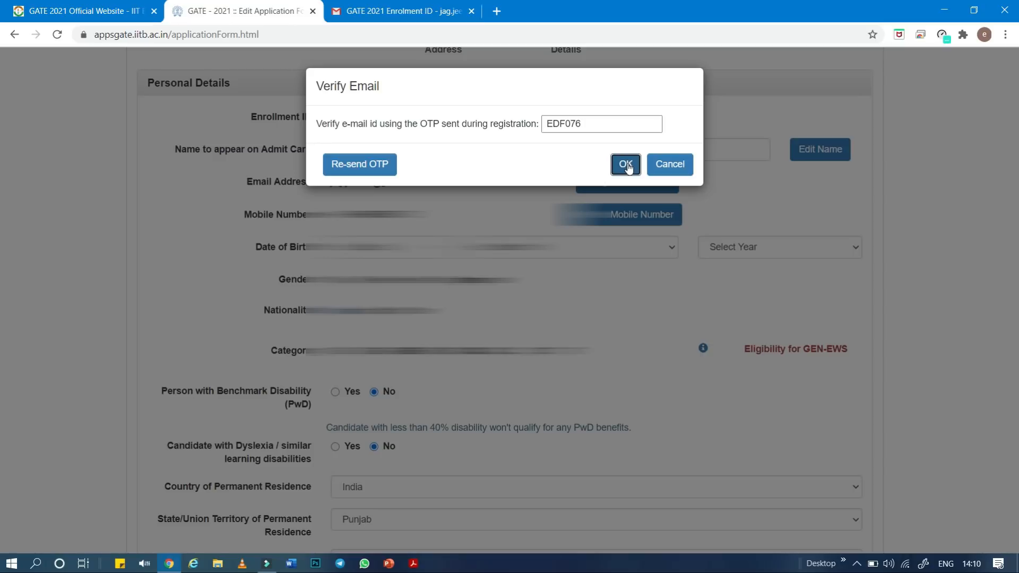
click(627, 166)
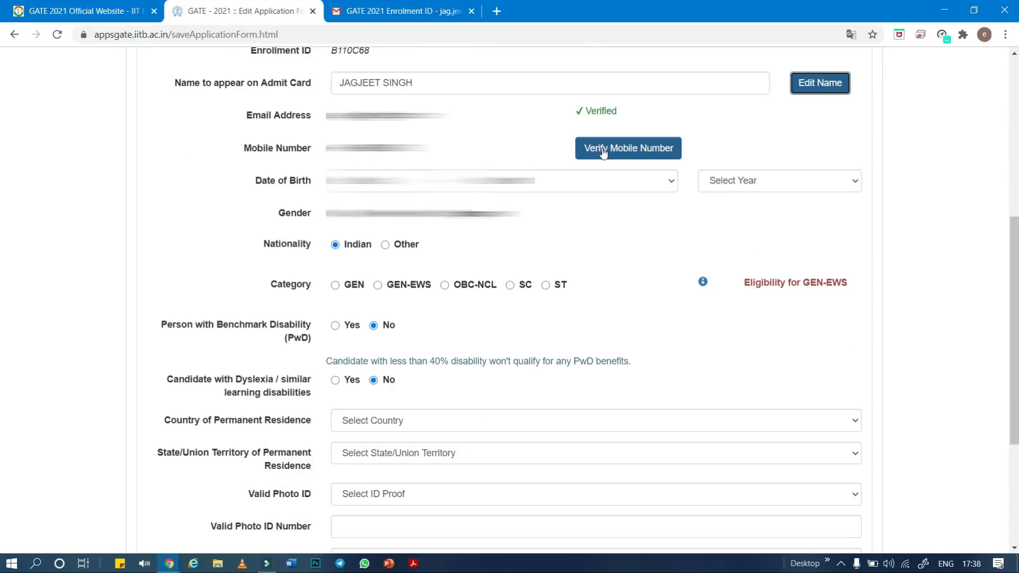
Enter the mobile OTP in the Verify Mobile Number dialog and confirm it.
click(603, 151)
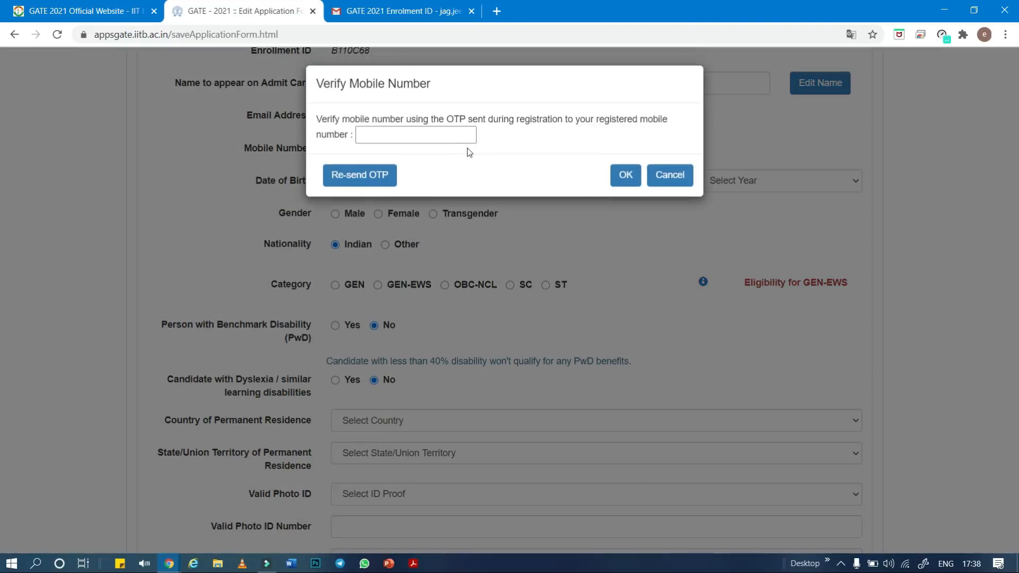
click(449, 135)
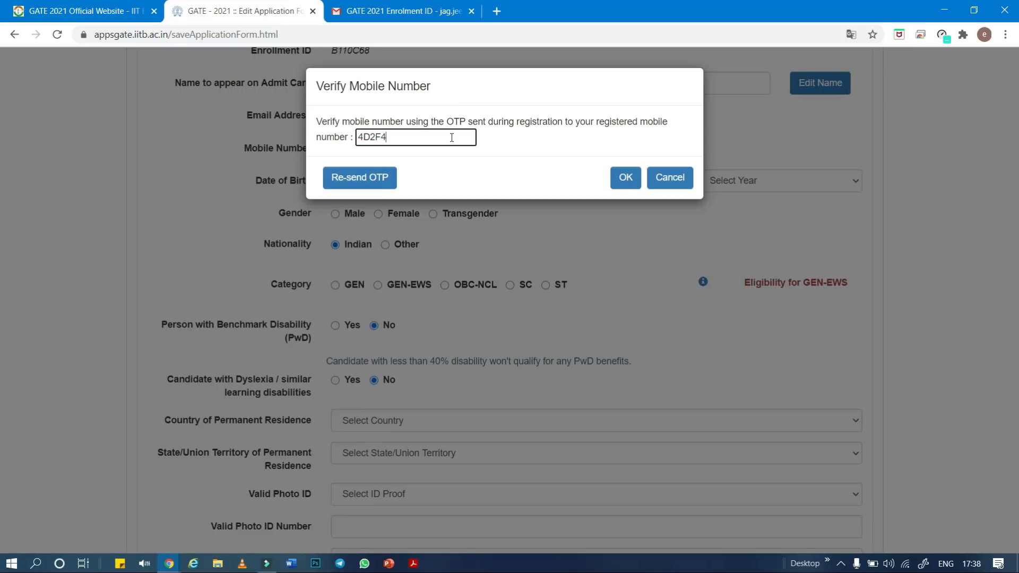
click(625, 178)
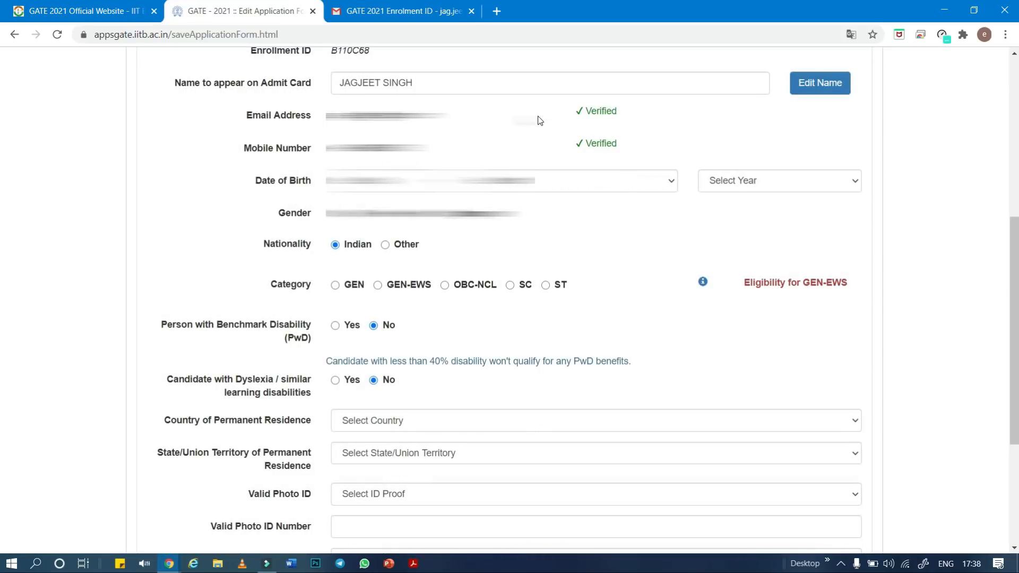
Fill in the date of birth's day, month and year 1995, and confirm the change.
click(382, 180)
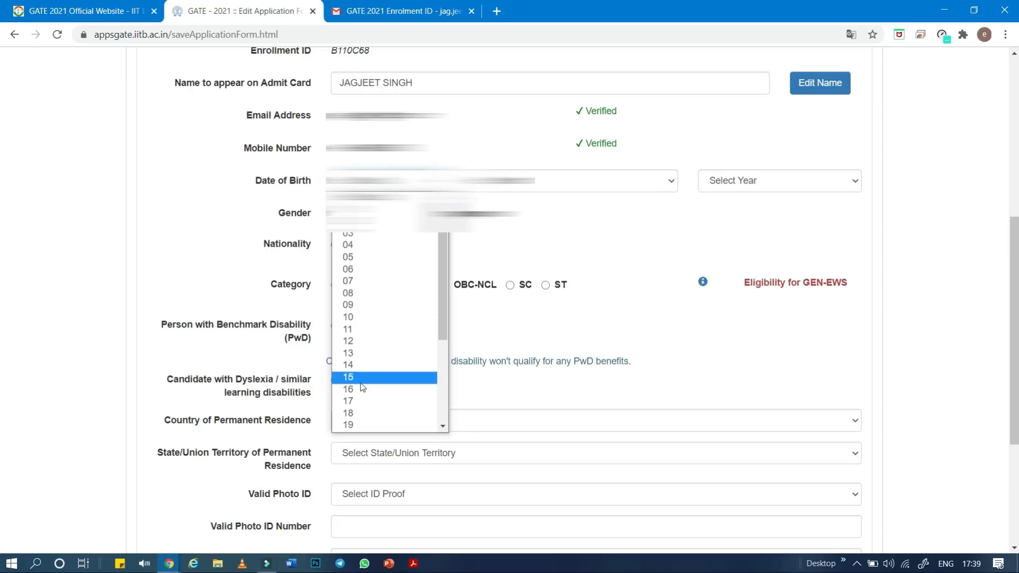
scroll(362, 391, down, 4)
click(382, 320)
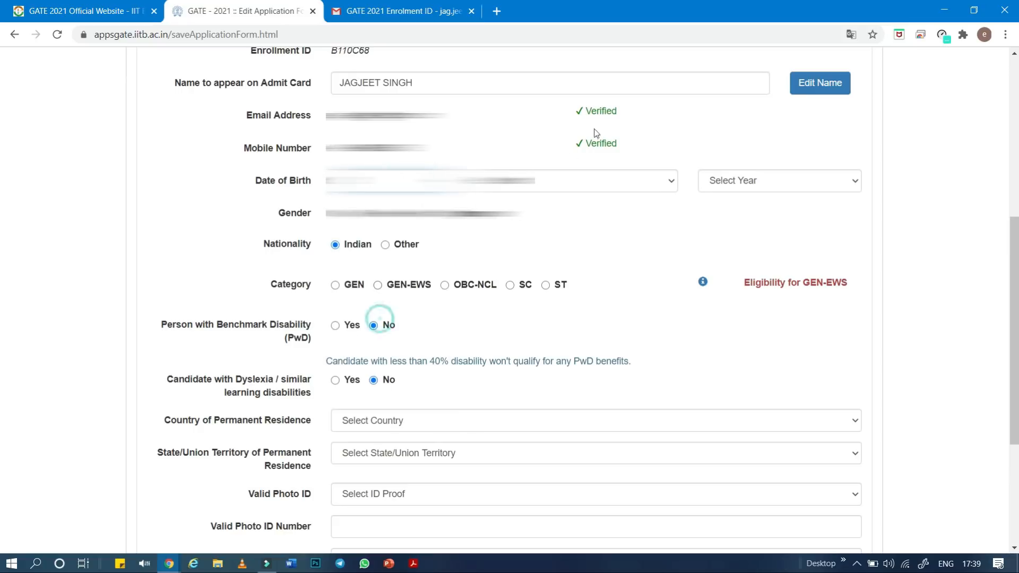
click(587, 173)
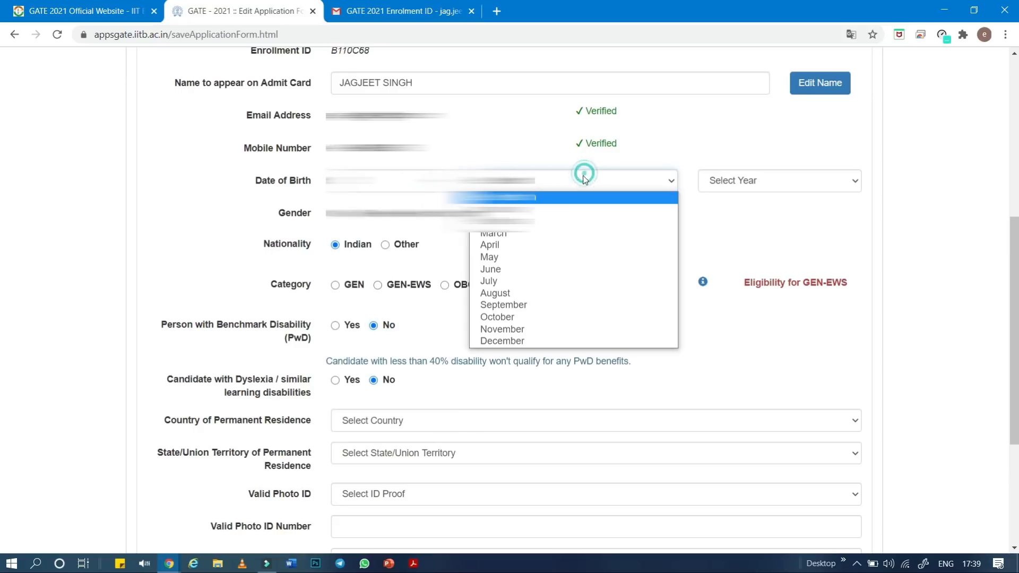
click(496, 329)
click(721, 185)
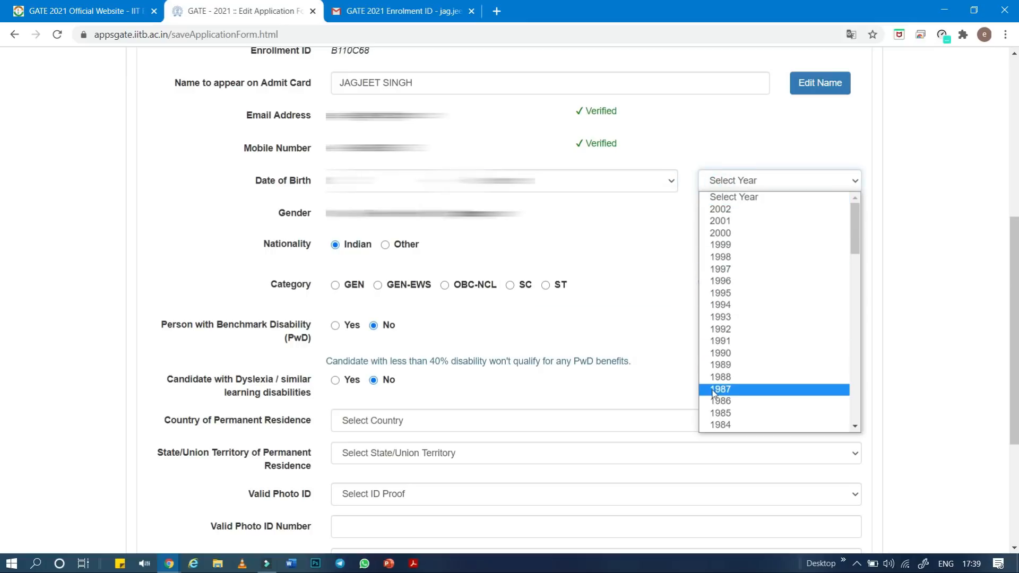
click(720, 293)
click(621, 178)
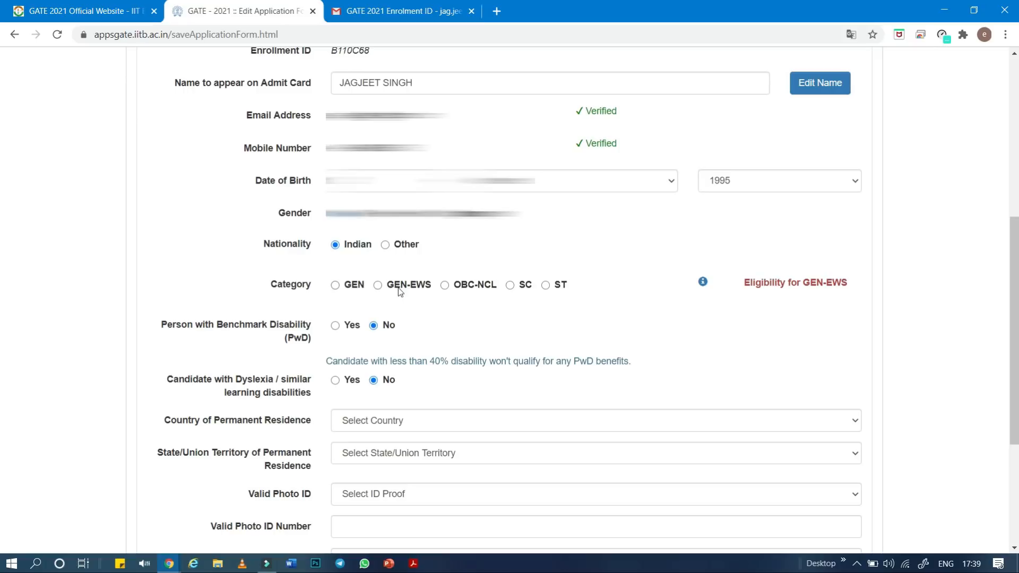
Set category to OBC-NCL and permanent residence to India, Punjab.
click(444, 285)
click(375, 420)
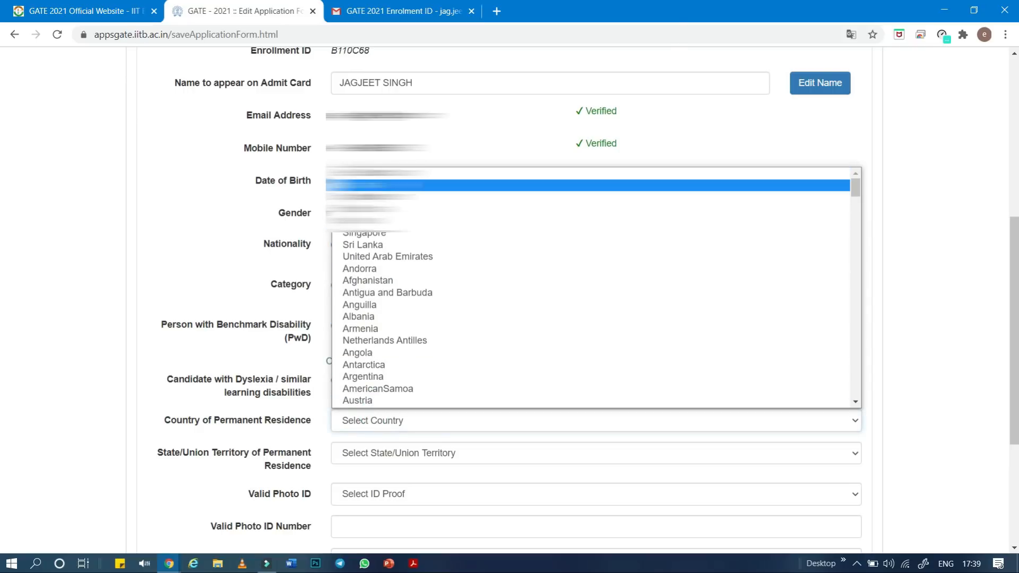
click(372, 185)
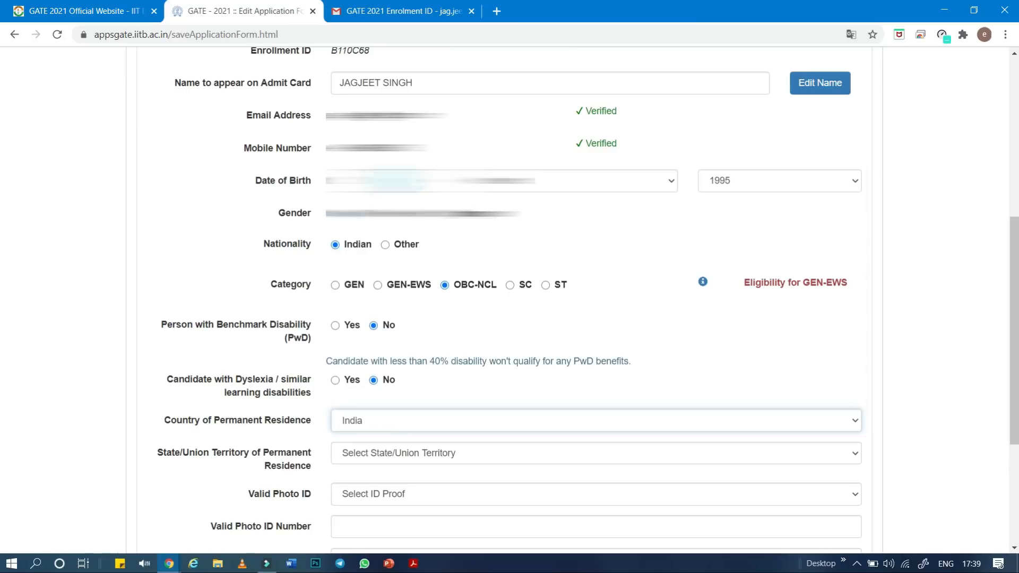
click(377, 458)
scroll(382, 345, down, 3)
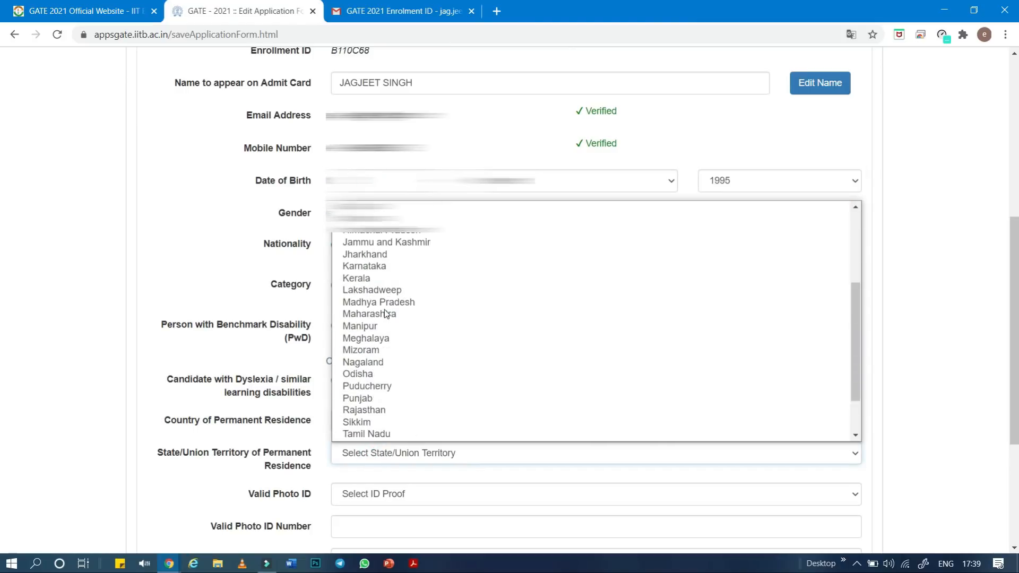
scroll(386, 318, down, 2)
click(372, 336)
Choose Aadhaar ID as the valid photo ID type and enter its number.
scroll(387, 297, down, 4)
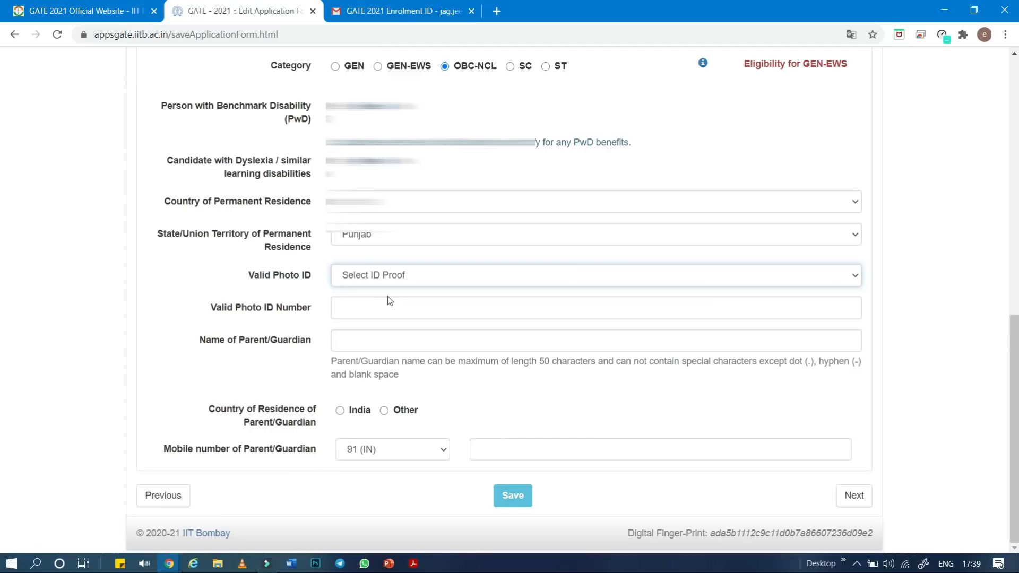
click(413, 273)
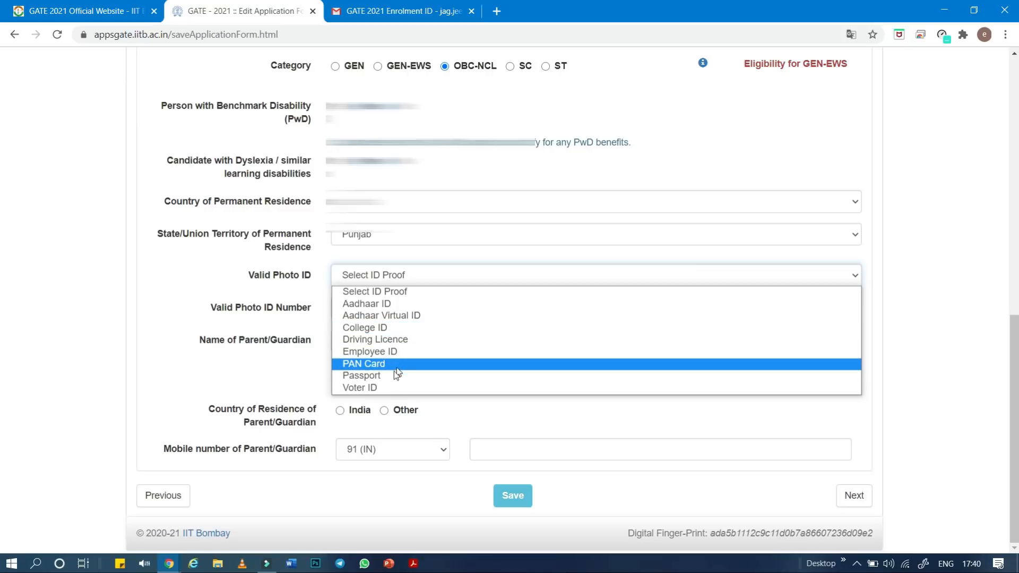
click(419, 305)
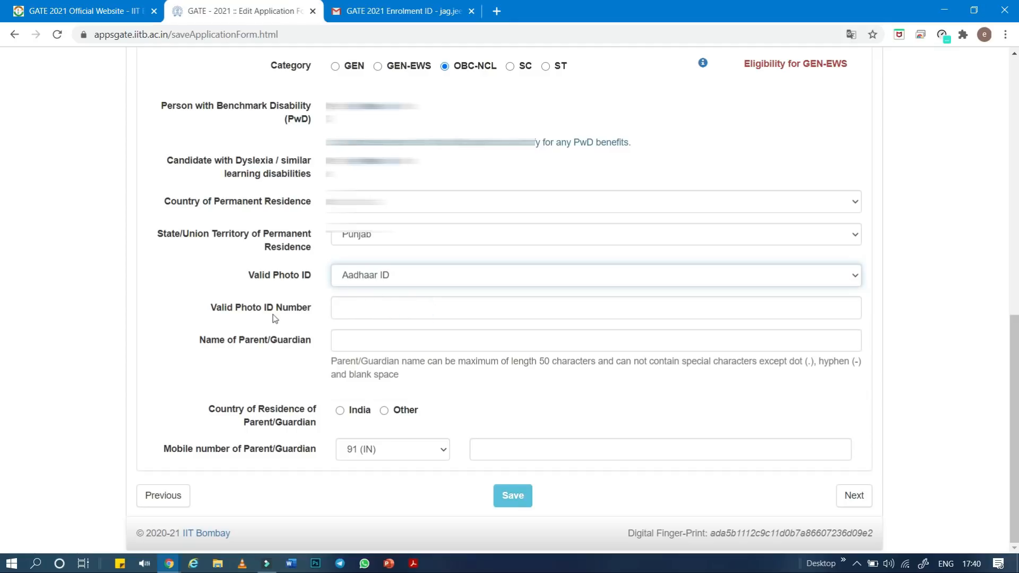
click(353, 313)
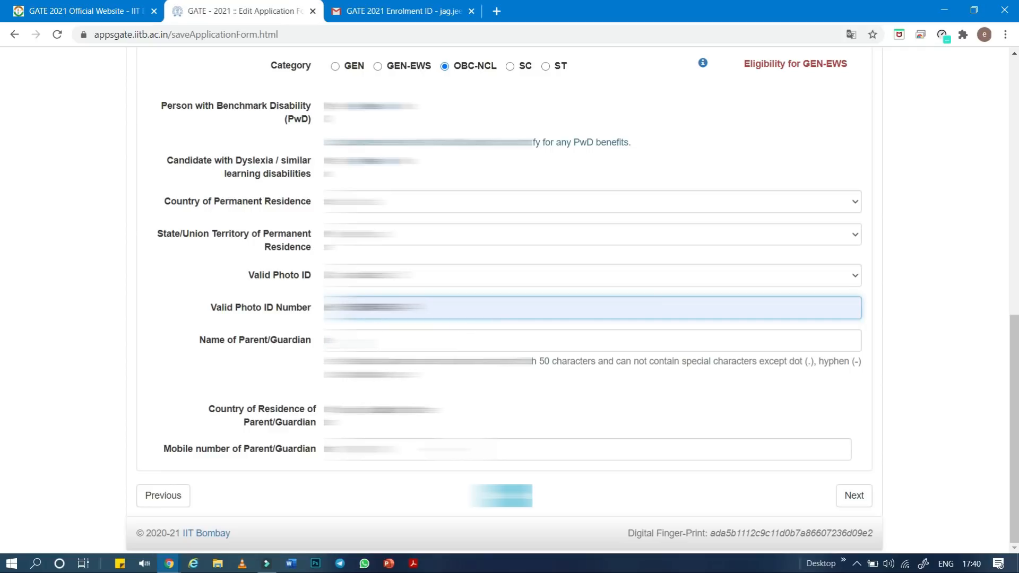
Enter the parent/guardian's name and mobile number, then save and continue.
click(352, 342)
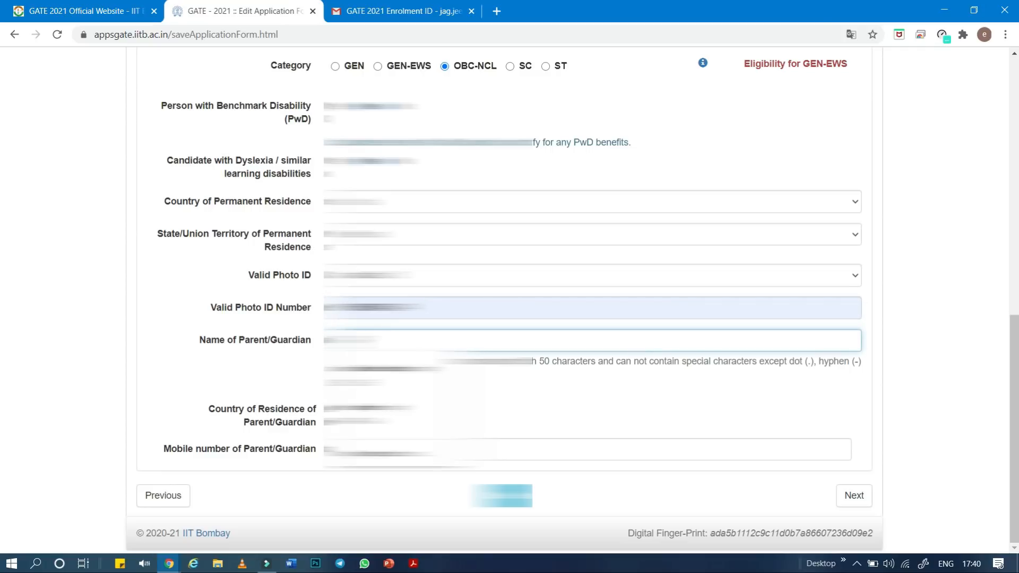
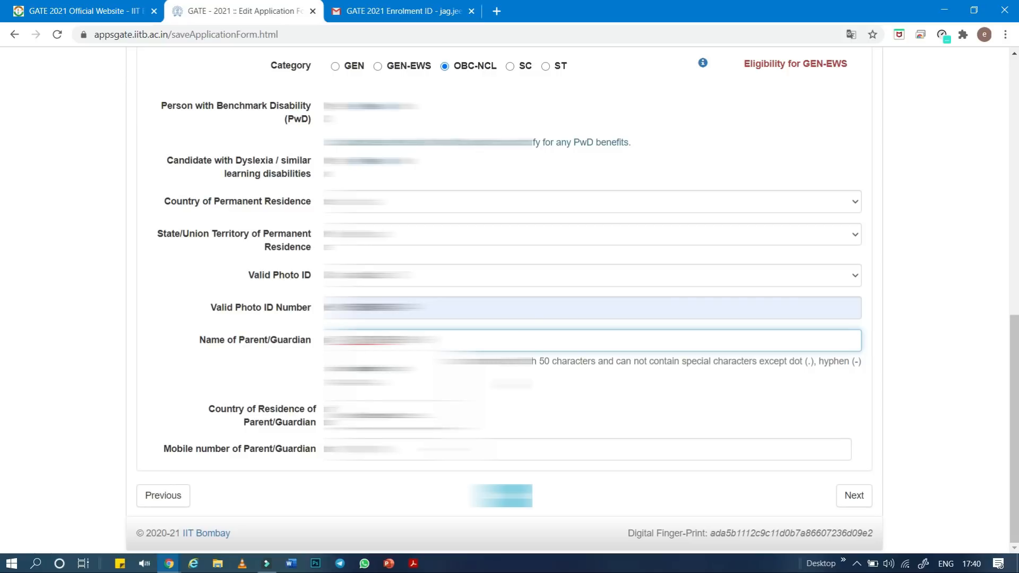
click(511, 385)
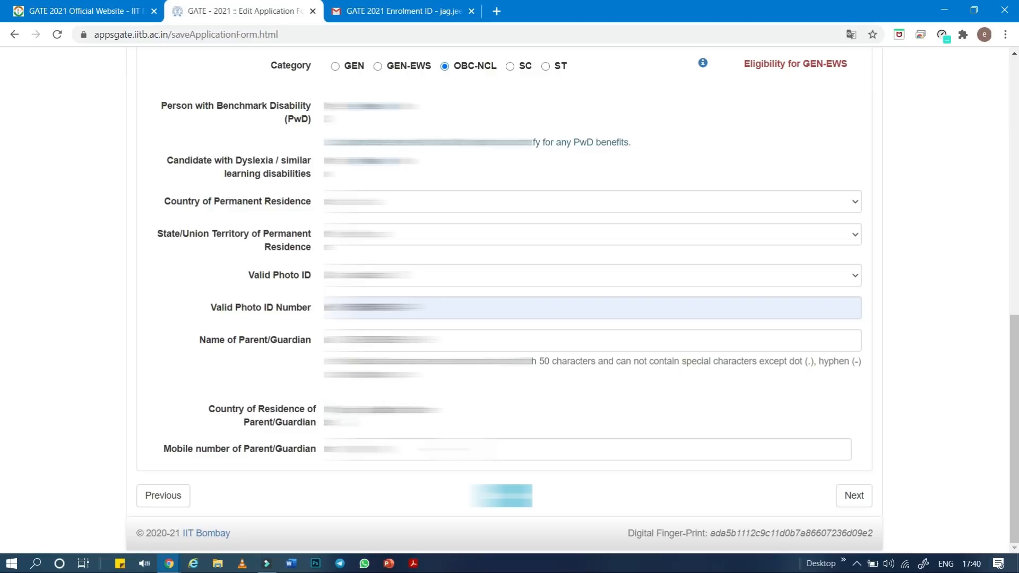
click(498, 451)
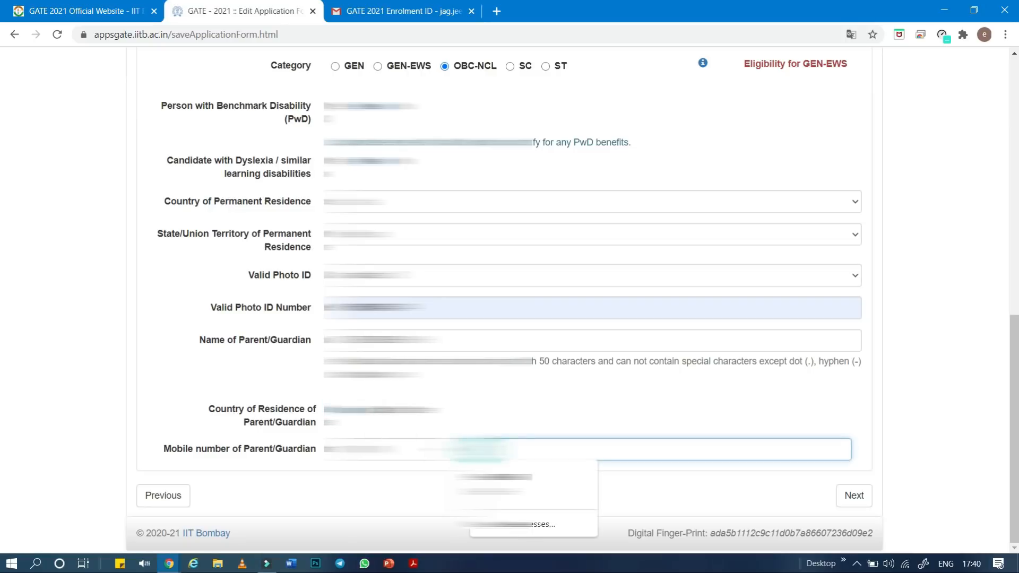
text(999)
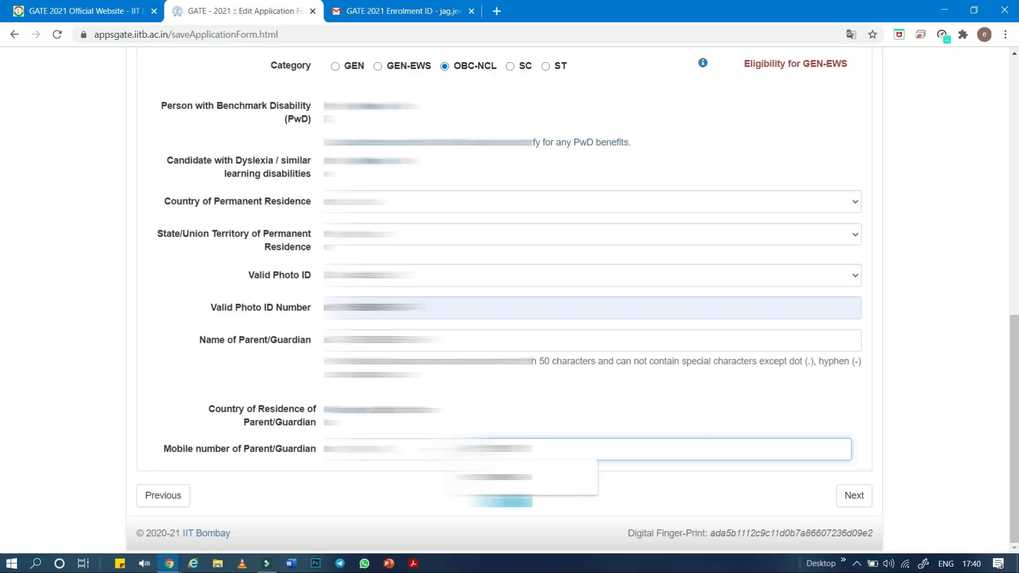
key(Down)
key(Return)
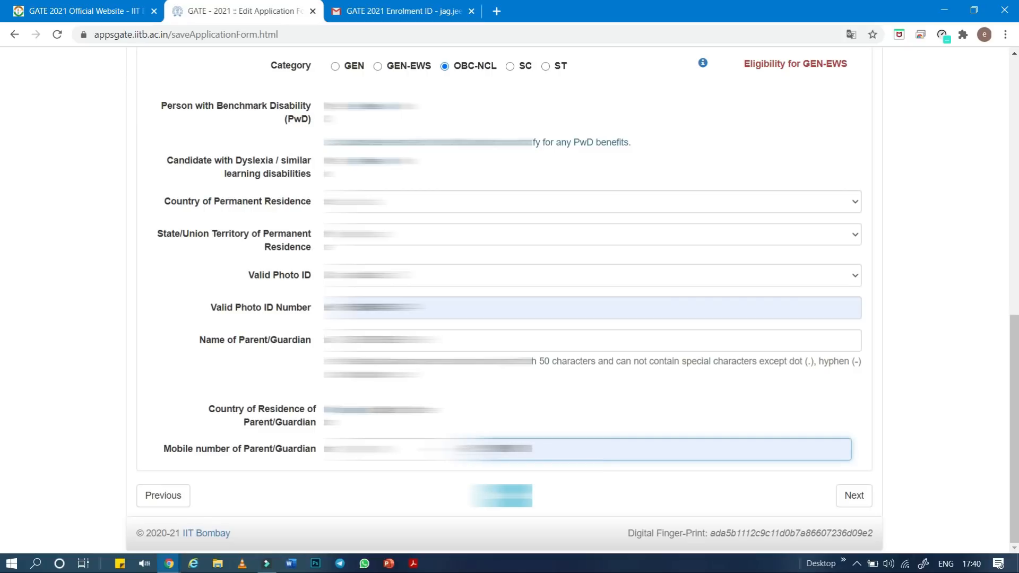
click(852, 496)
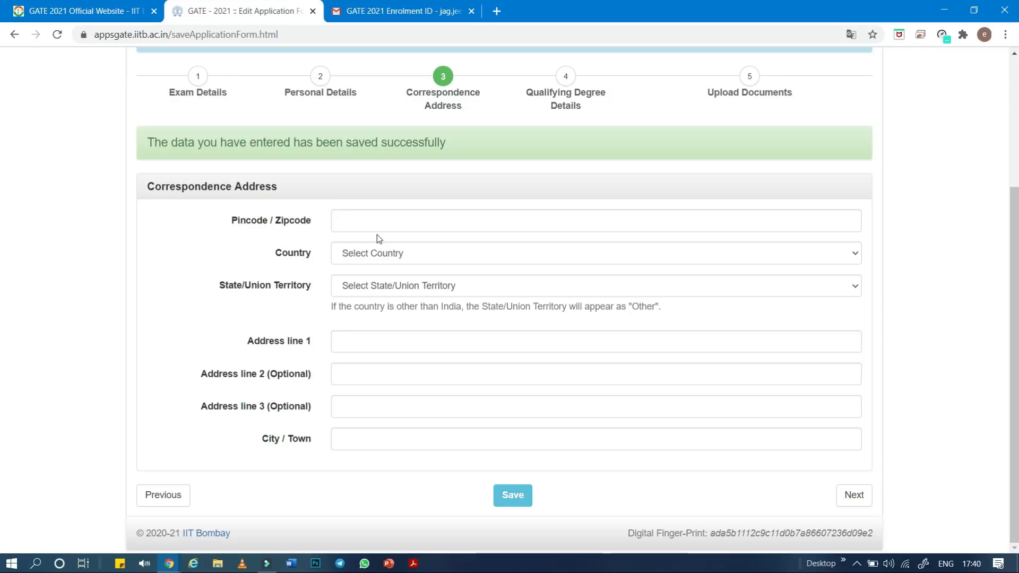
Autofill the correspondence pincode and address from a saved entry, clearing PUNJAB from line two.
click(392, 218)
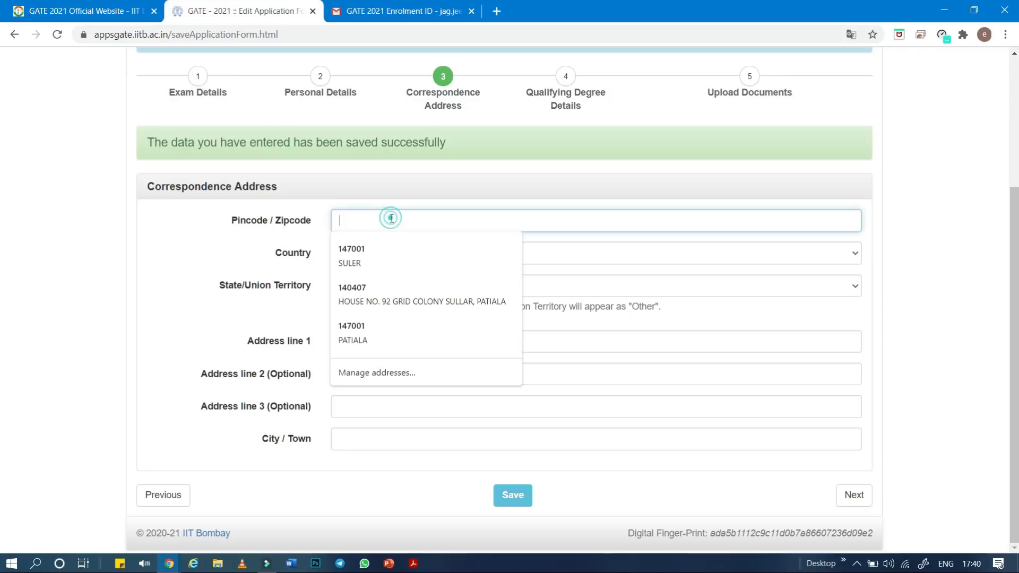
click(381, 251)
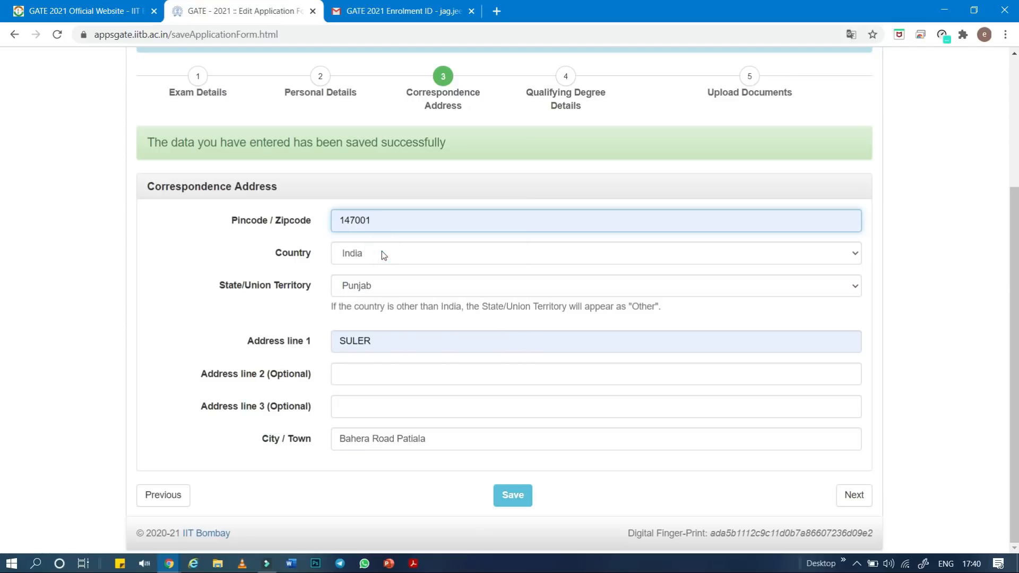
click(373, 345)
drag(374, 345, 344, 342)
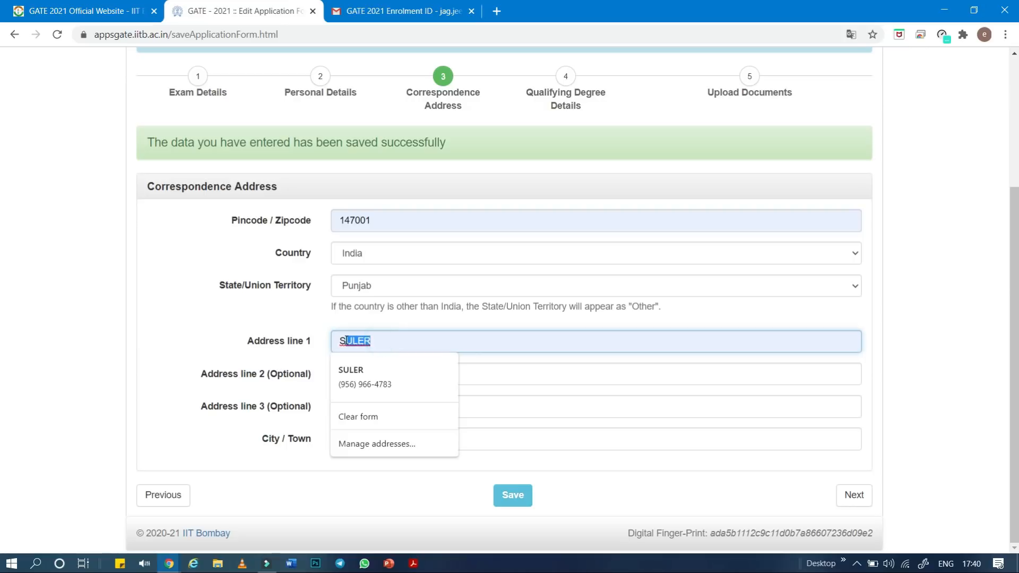
click(512, 364)
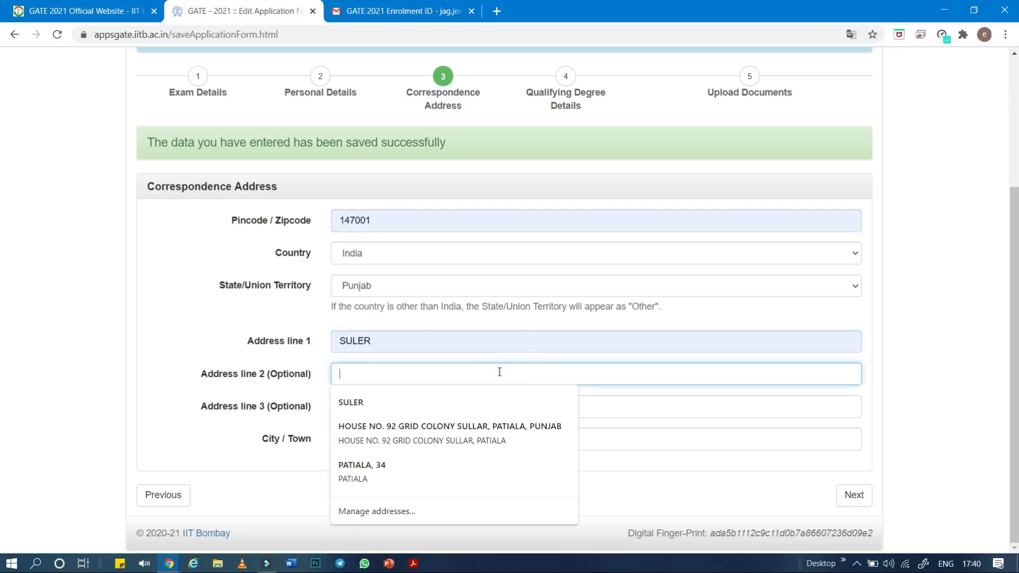
click(338, 425)
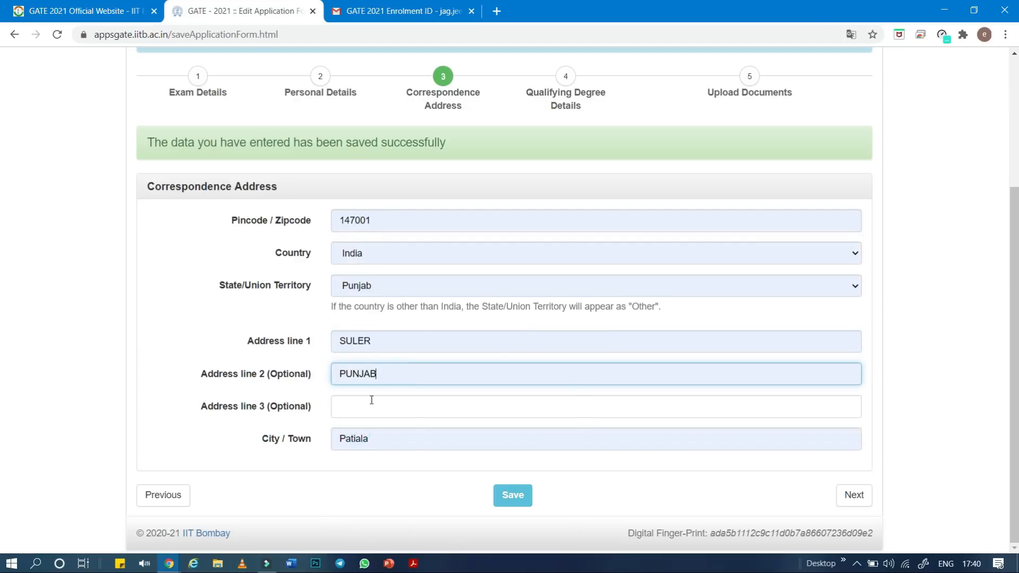
drag(384, 377, 287, 378)
key(BackSpace)
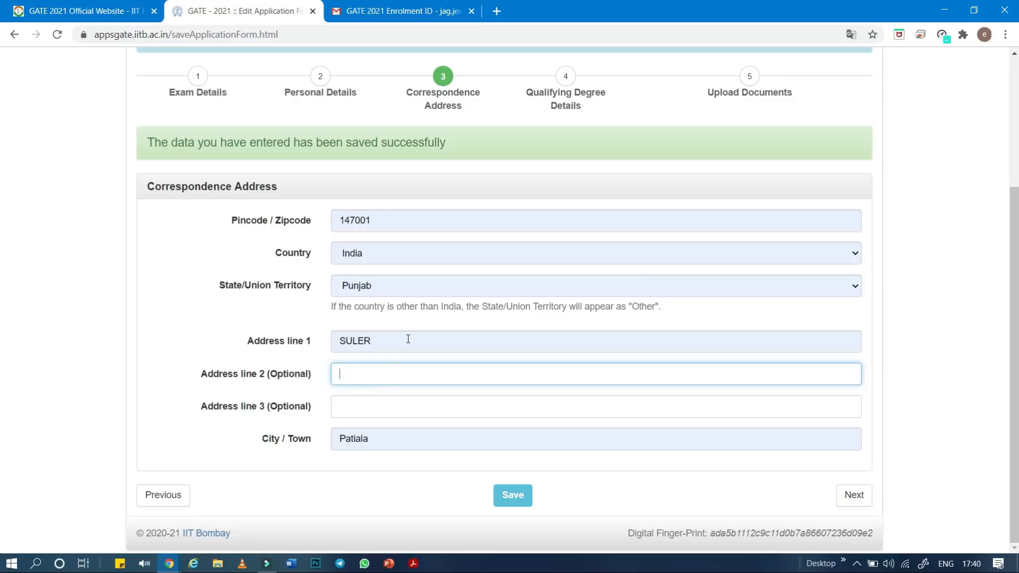
Refill the first address line with the saved house address minus PATIALA, then save and continue.
drag(408, 339, 321, 344)
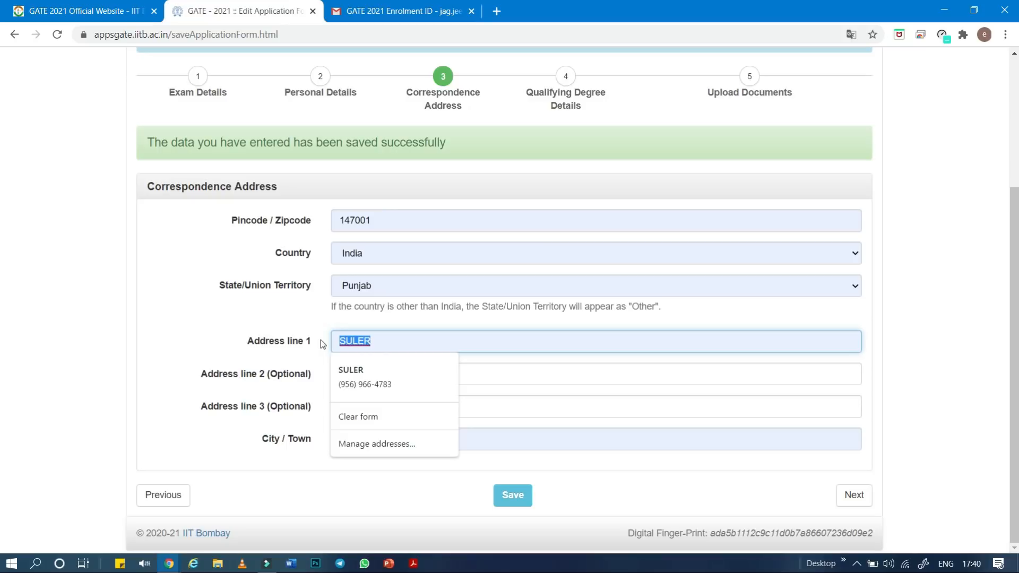
text(#)
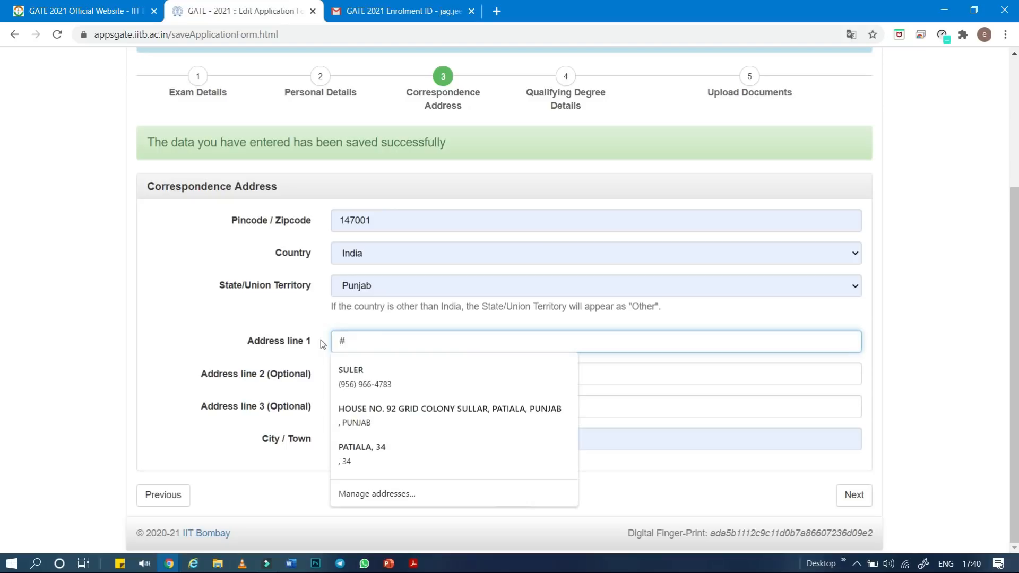
key(Down)
key(Down)
key(Return)
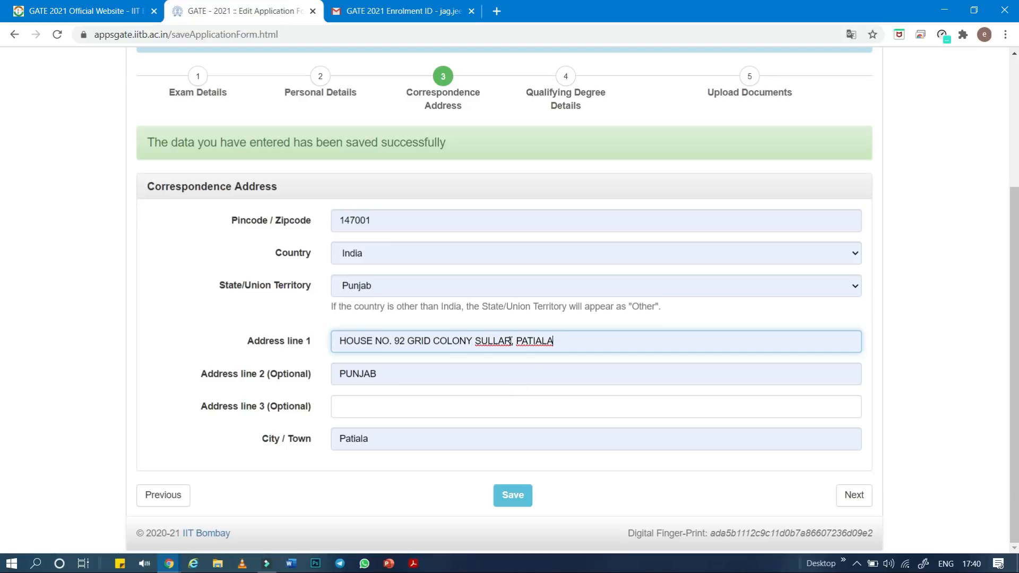
key(BackSpace)
key(BackSpace)
key(BackSpace)
key(BackSpace)
key(BackSpace)
key(BackSpace)
key(BackSpace)
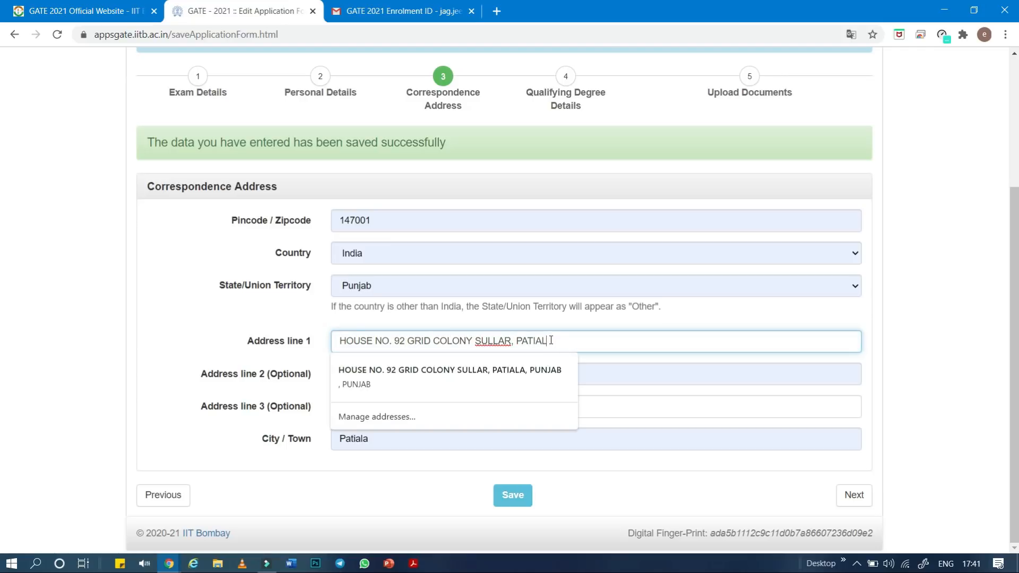
click(578, 481)
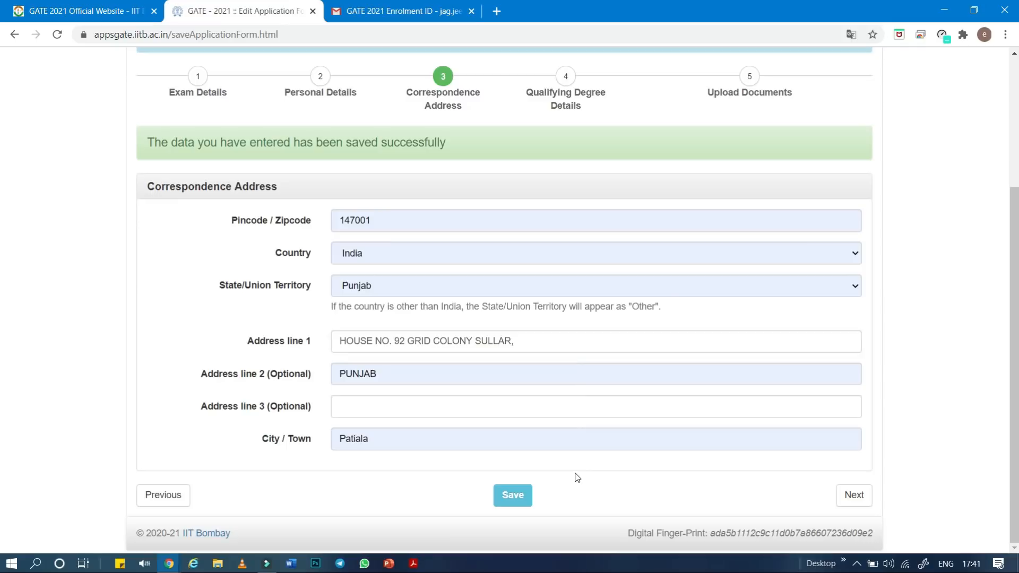
click(496, 504)
click(863, 495)
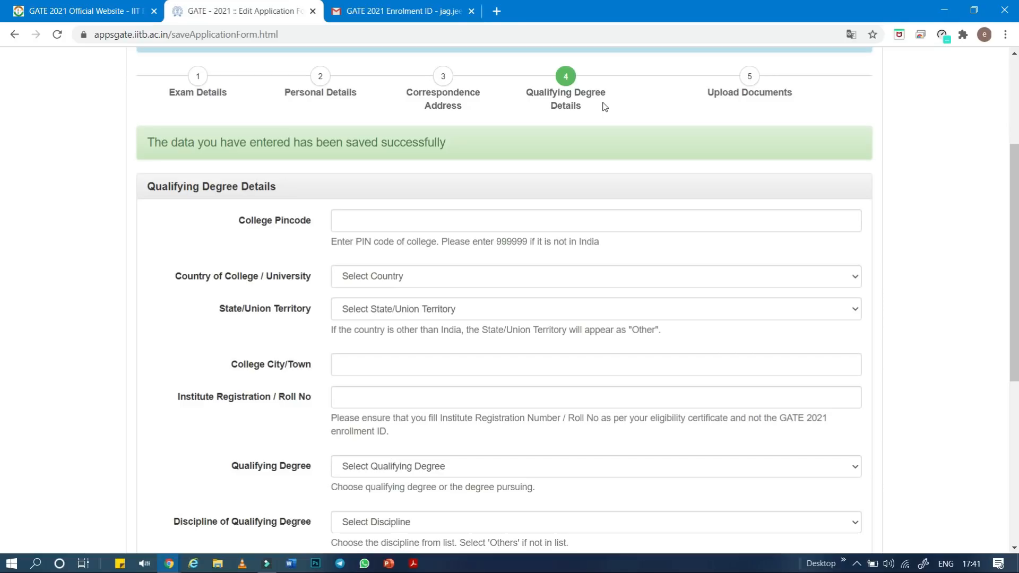
Scroll through the empty Qualifying Degree Details form and zoom the page out.
scroll(412, 221, down, 1)
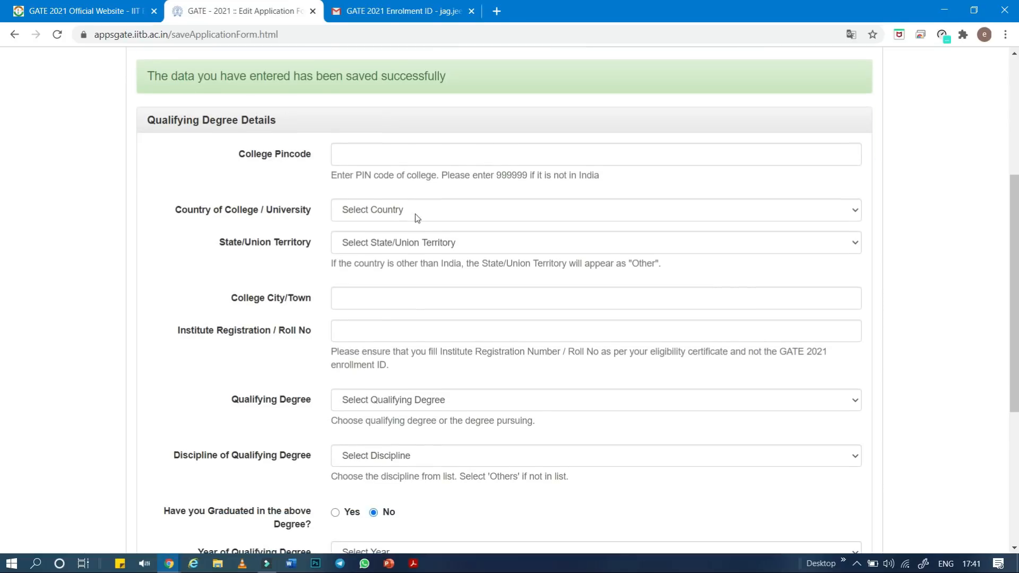
scroll(415, 214, down, 1)
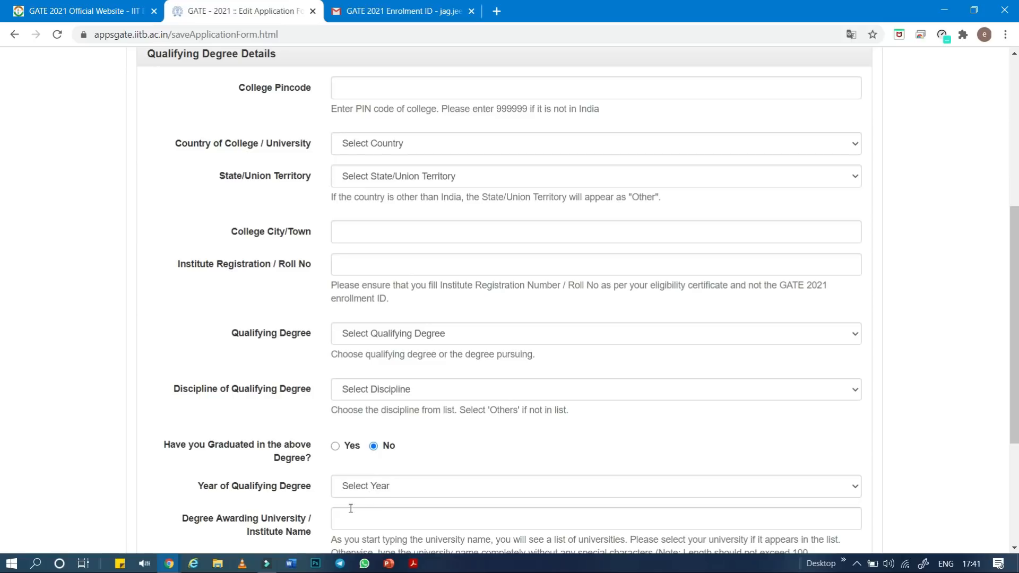
scroll(354, 524, down, 4)
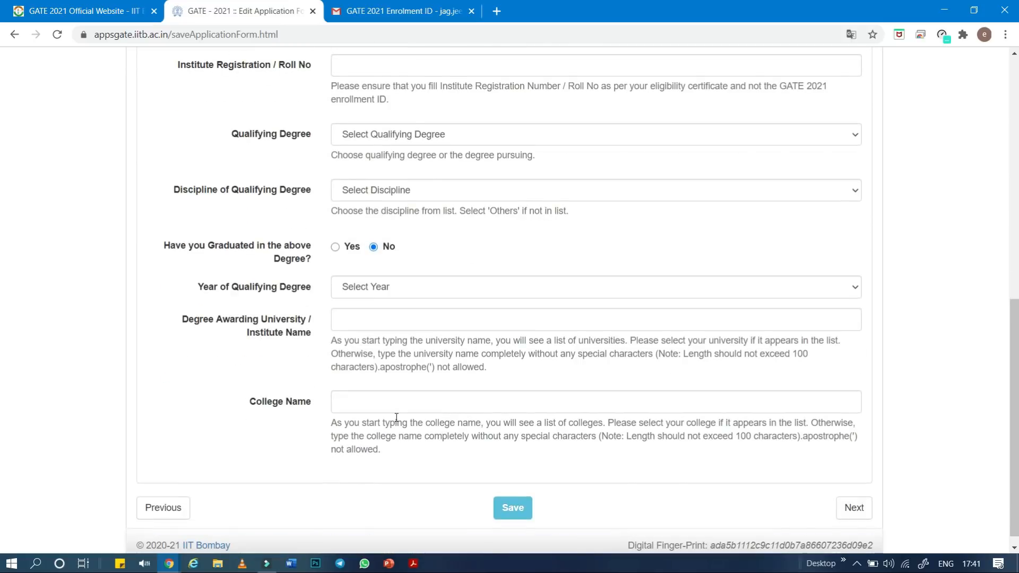
scroll(395, 419, up, 4)
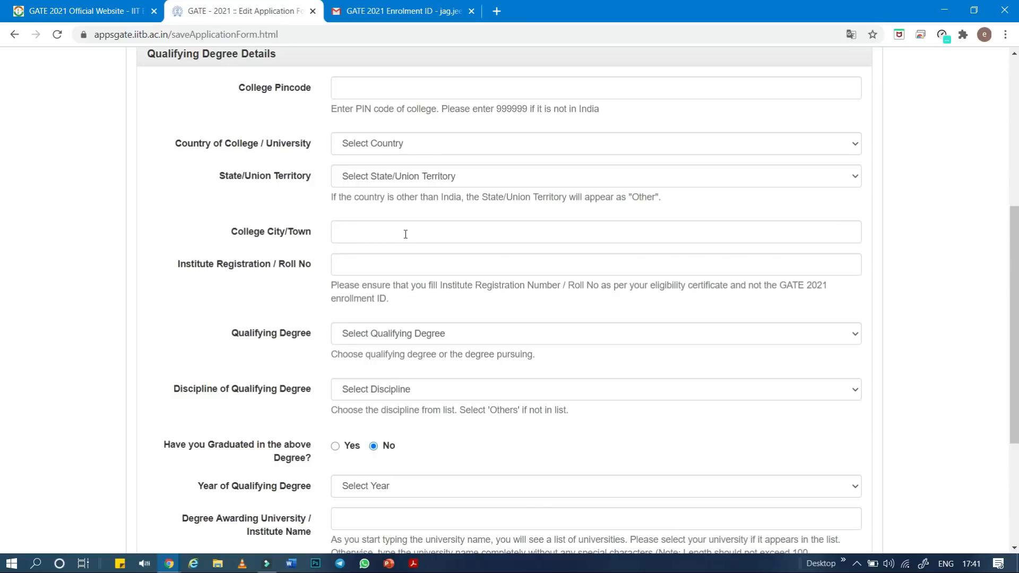
key(ctrl+minus)
key(ctrl+minus)
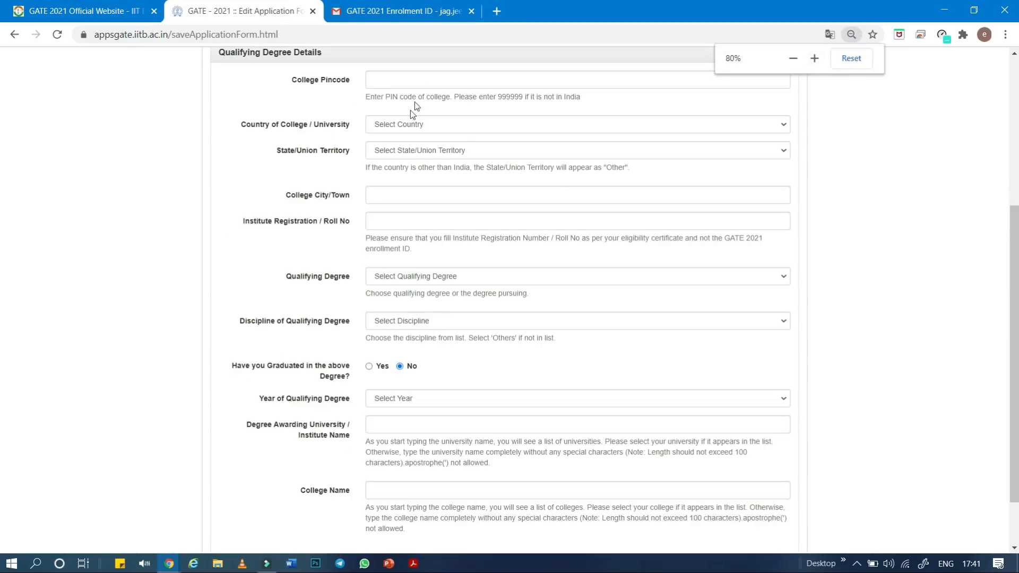
Autofill college pincode, India and Punjab, change the city to BOMBAY, and fill the roll number.
click(423, 79)
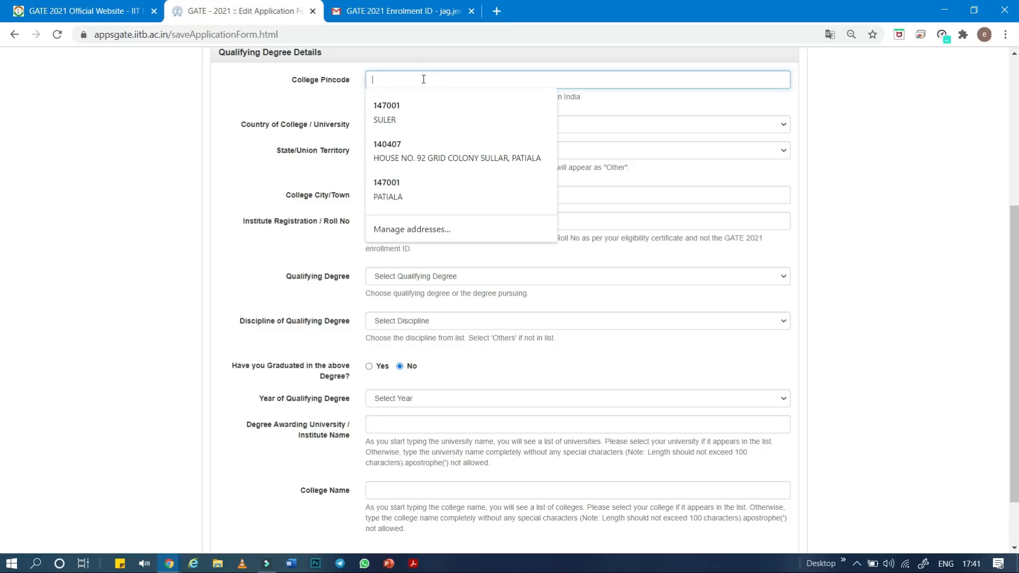
click(413, 123)
drag(443, 195, 361, 197)
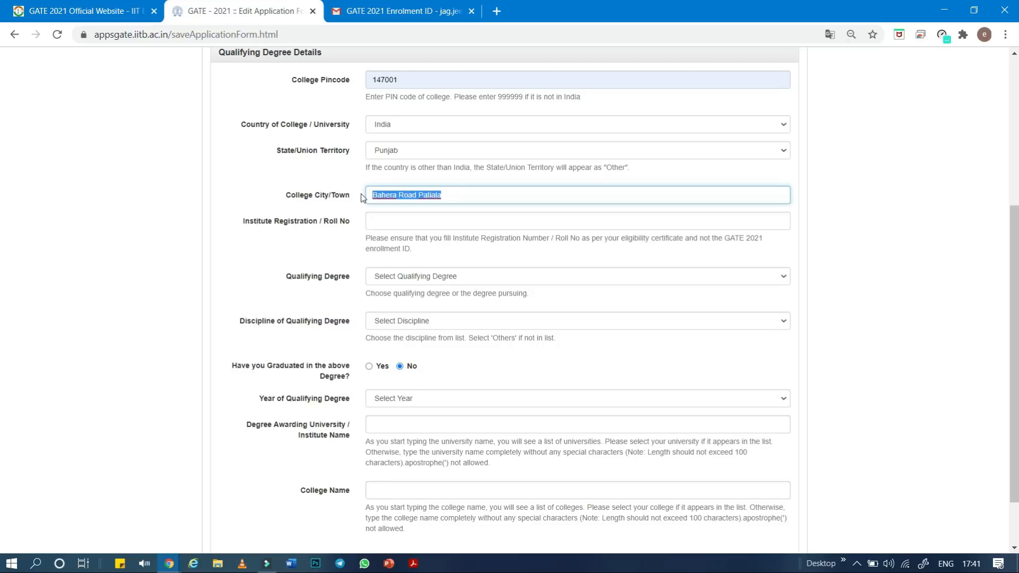
text(B)
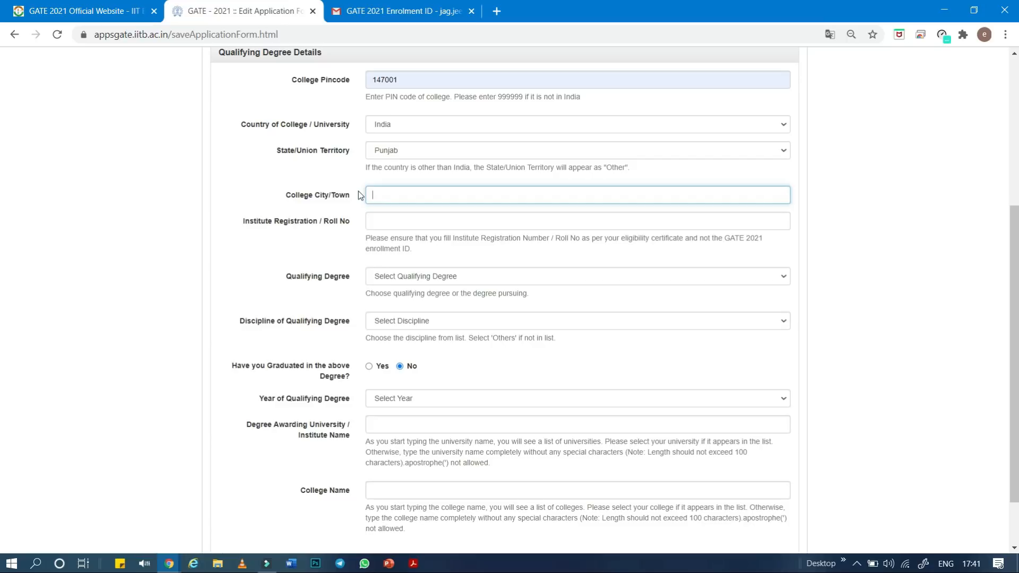
text(OMBAY)
click(399, 225)
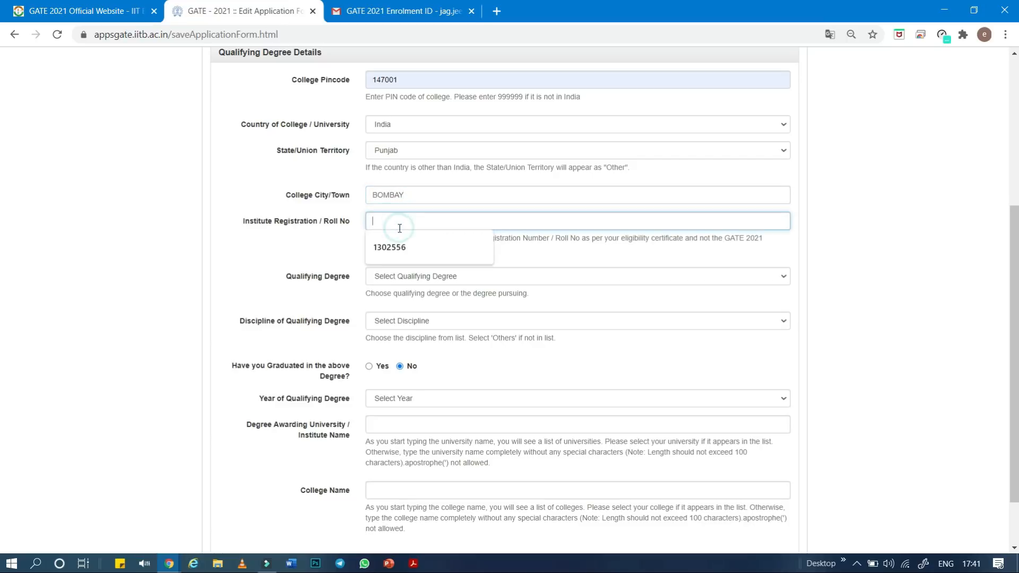
click(393, 246)
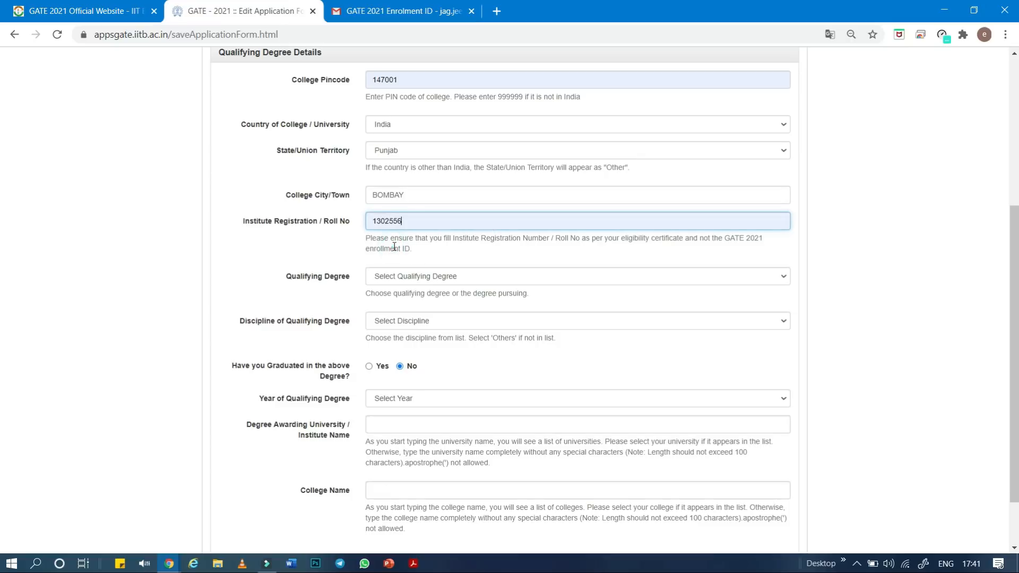
click(396, 275)
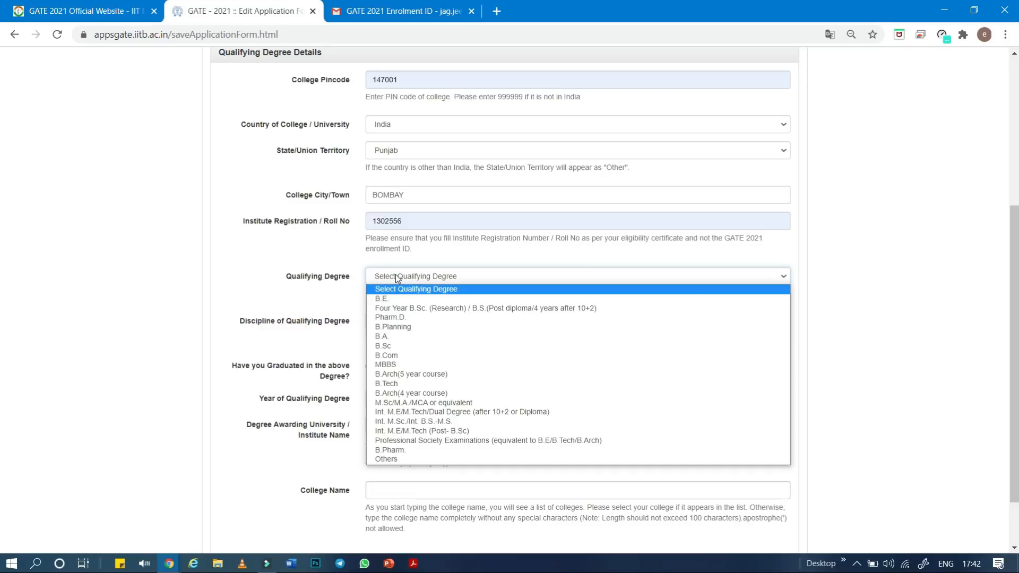
Set the qualifying degree to B.Tech with discipline Mechanical Engg.
click(393, 383)
click(405, 322)
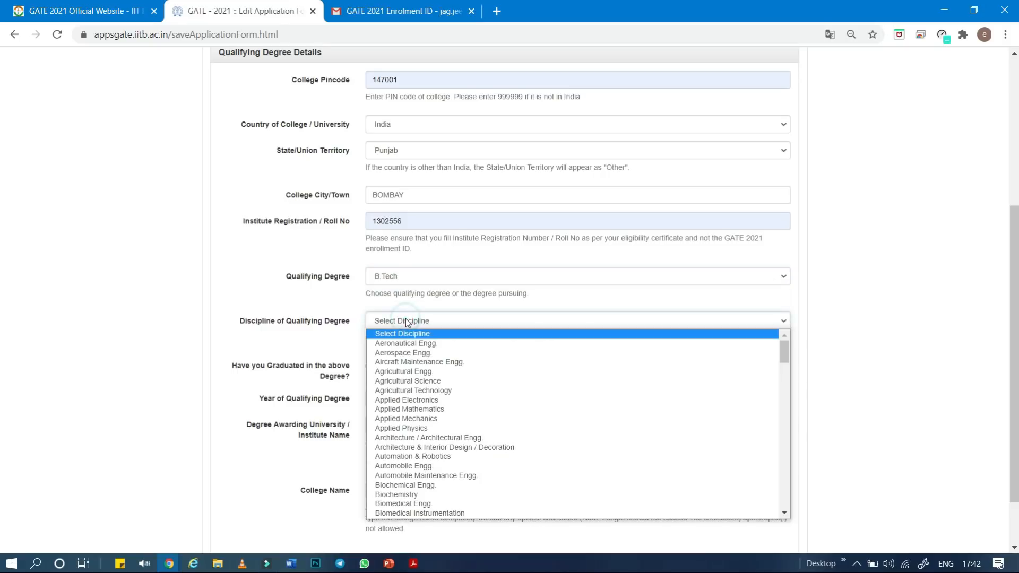
key(m)
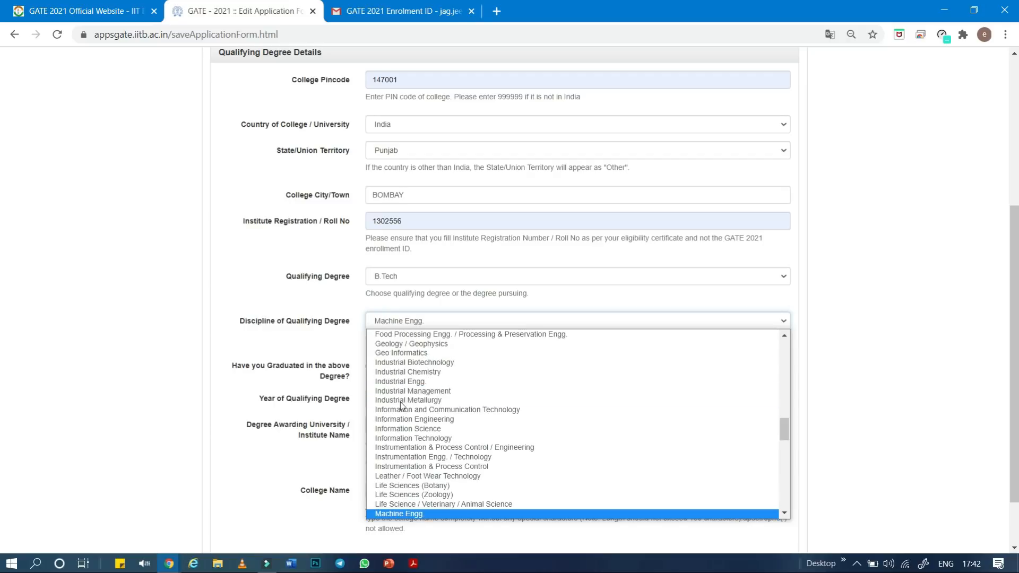
key(m)
key(m)
key(m)
key(m)
key(m)
key(m)
key(m)
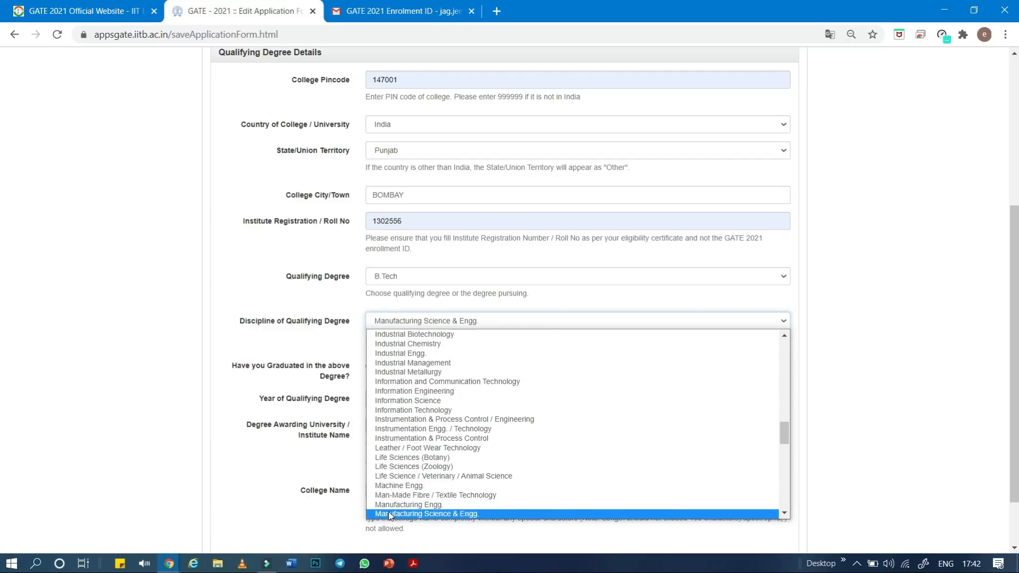
key(m)
key(m)
key(m)
key(m)
key(m)
key(m)
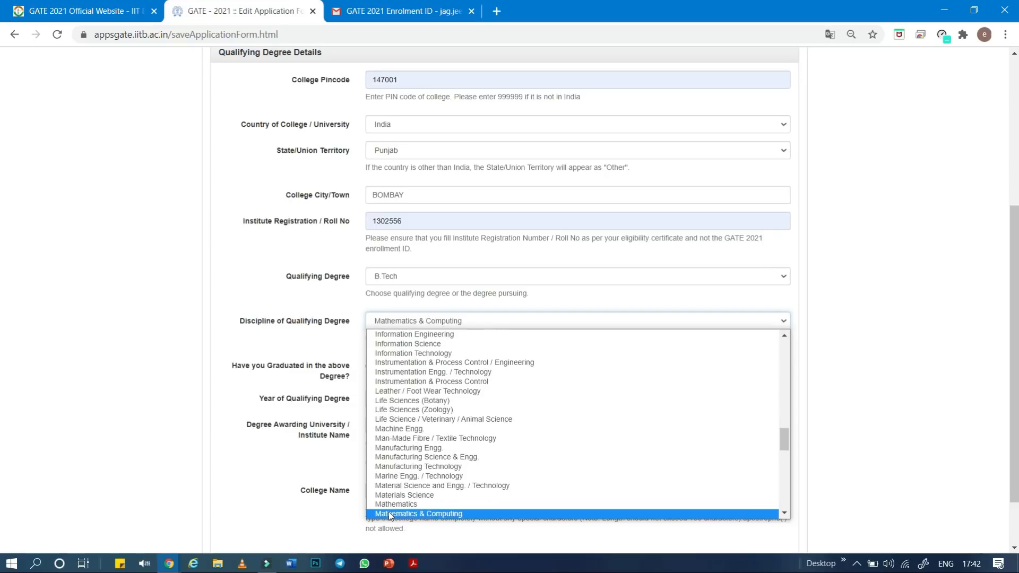
key(m)
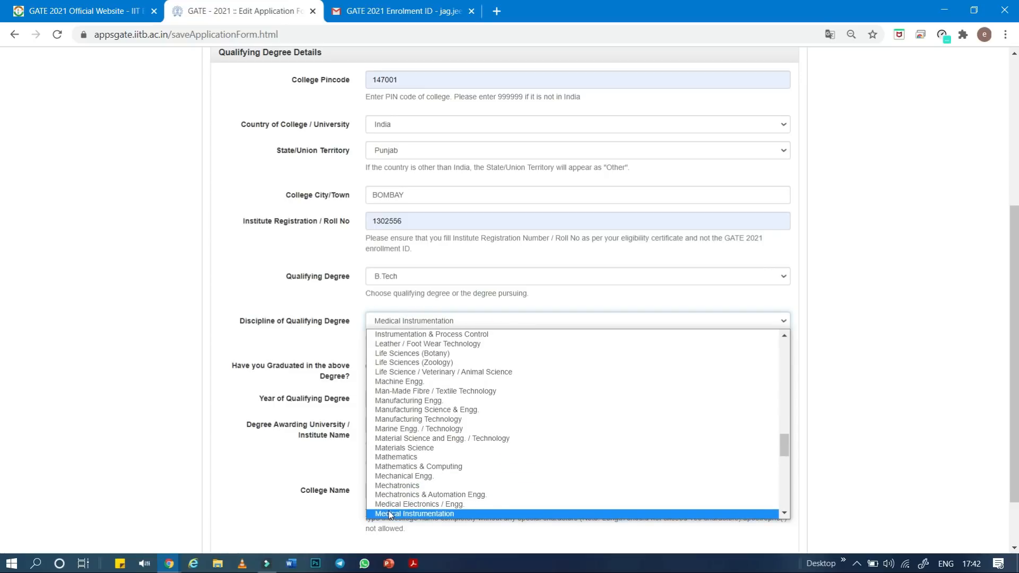
click(394, 477)
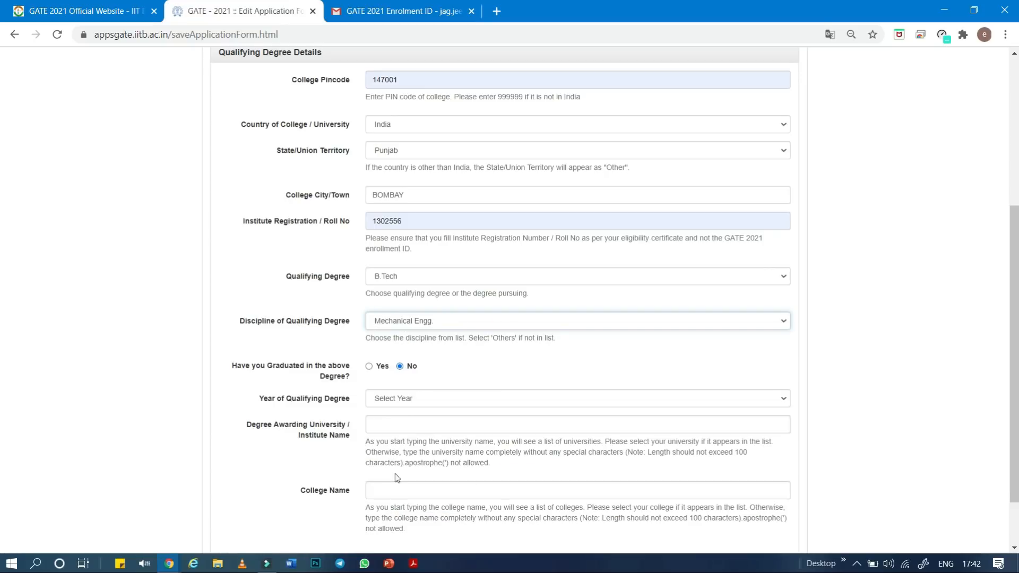
Leave Graduated as No and set the qualifying year to 2021.
click(376, 368)
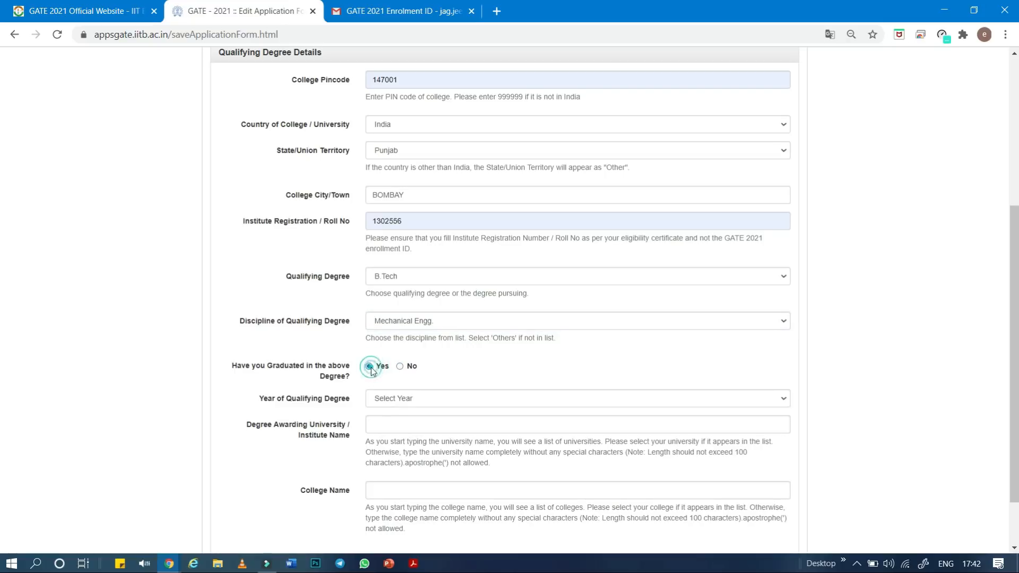
click(383, 399)
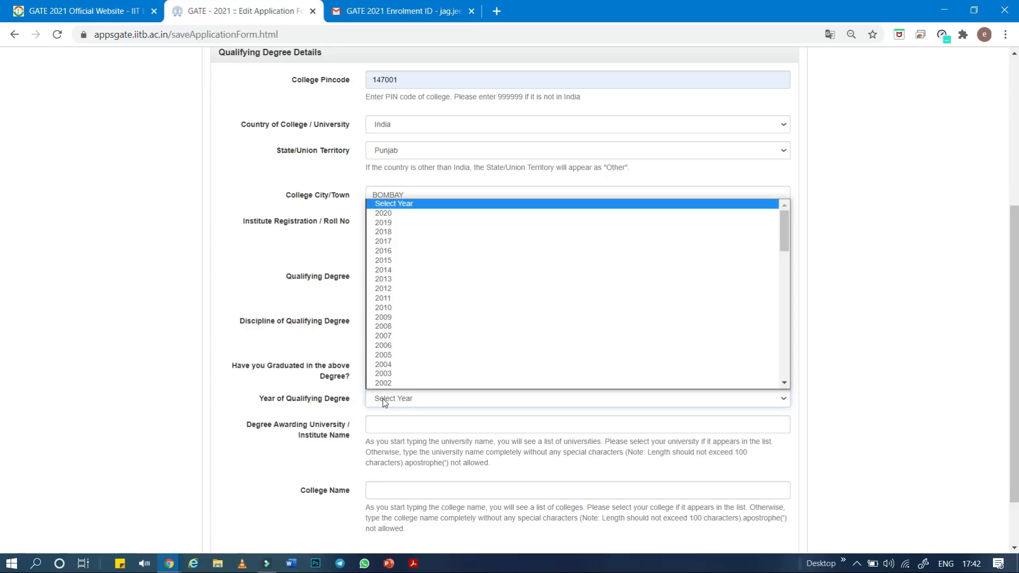
click(383, 399)
click(401, 366)
click(396, 401)
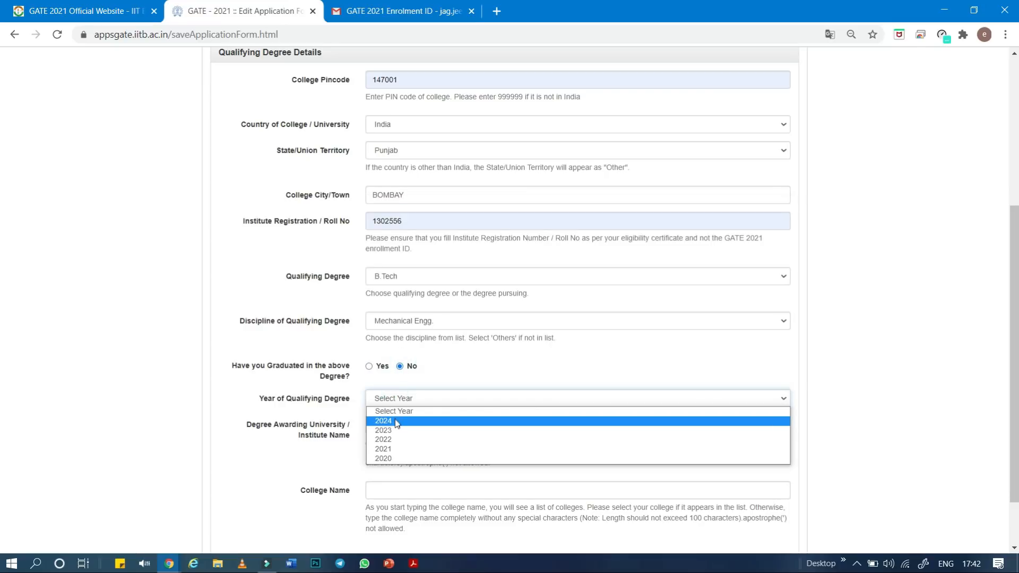
click(398, 451)
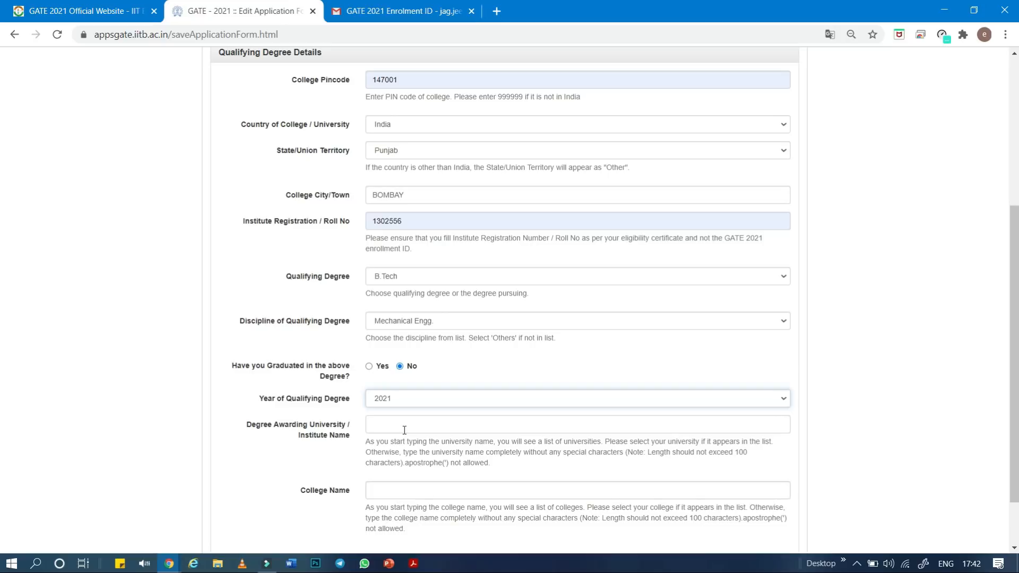
Enter IIT BOMBAY as both the university and college name, then save and continue.
click(404, 431)
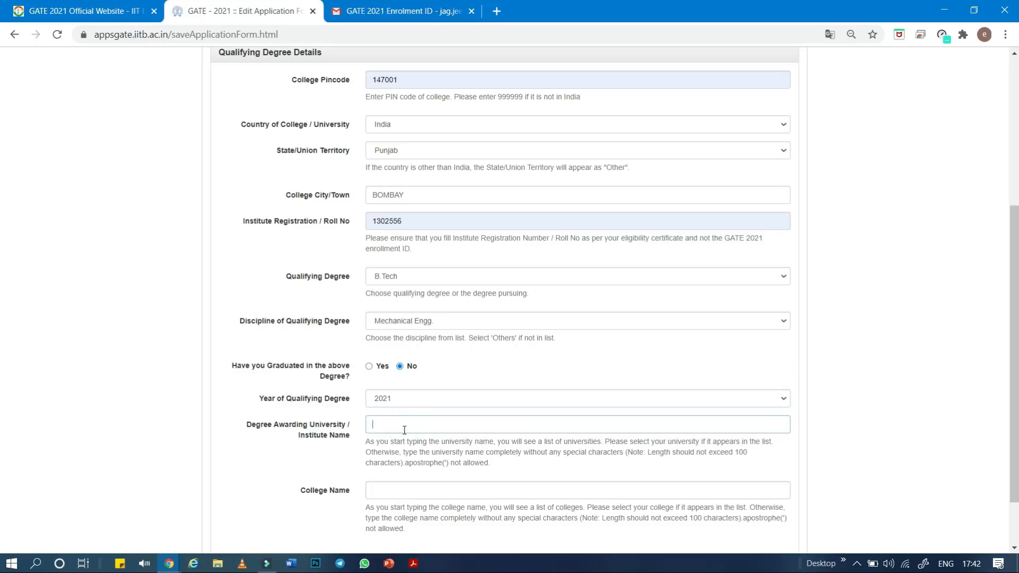
text(IIT)
click(393, 496)
text(IIT)
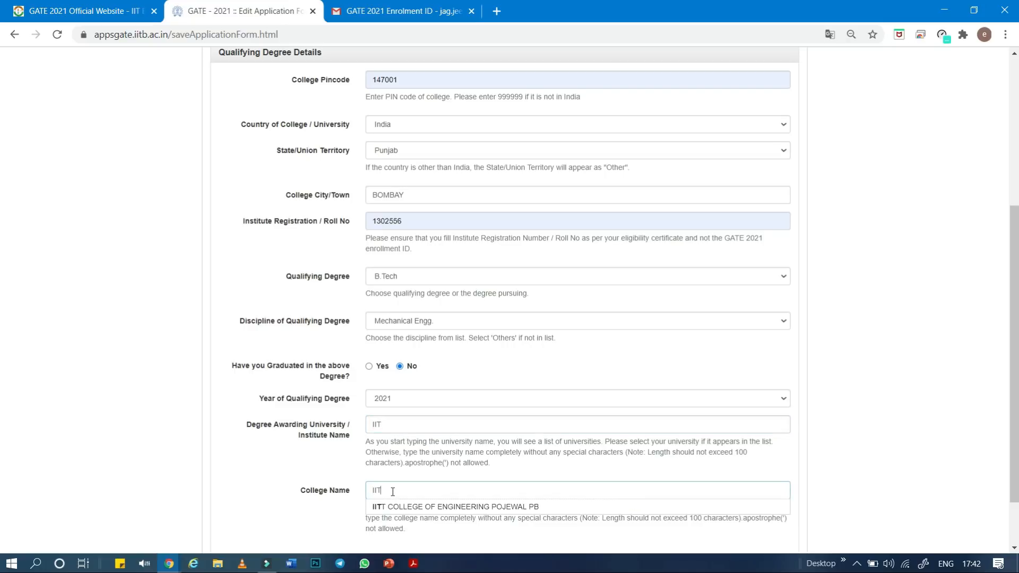
text( B)
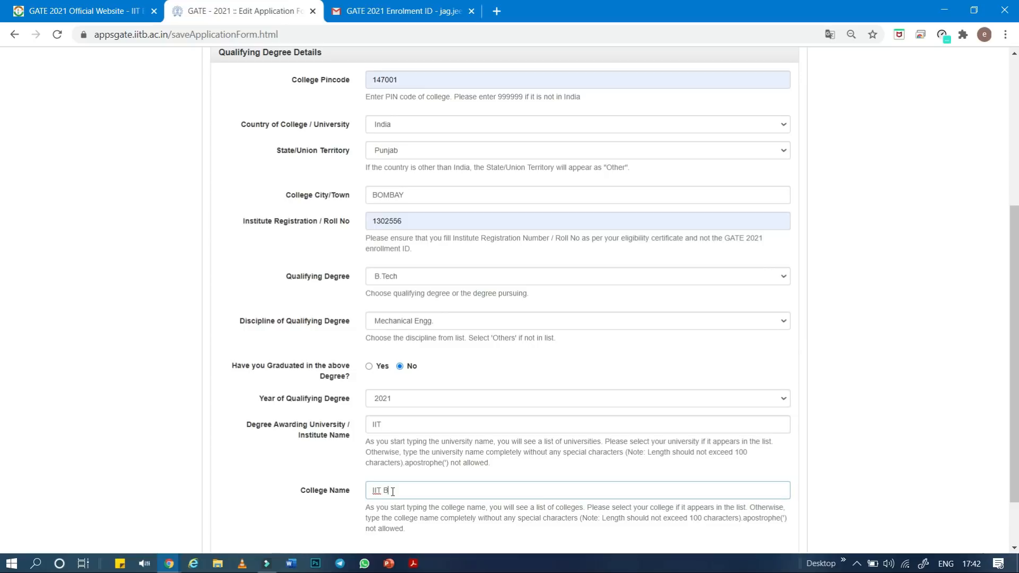
text(OMBAY)
click(422, 425)
text(BOMBAY)
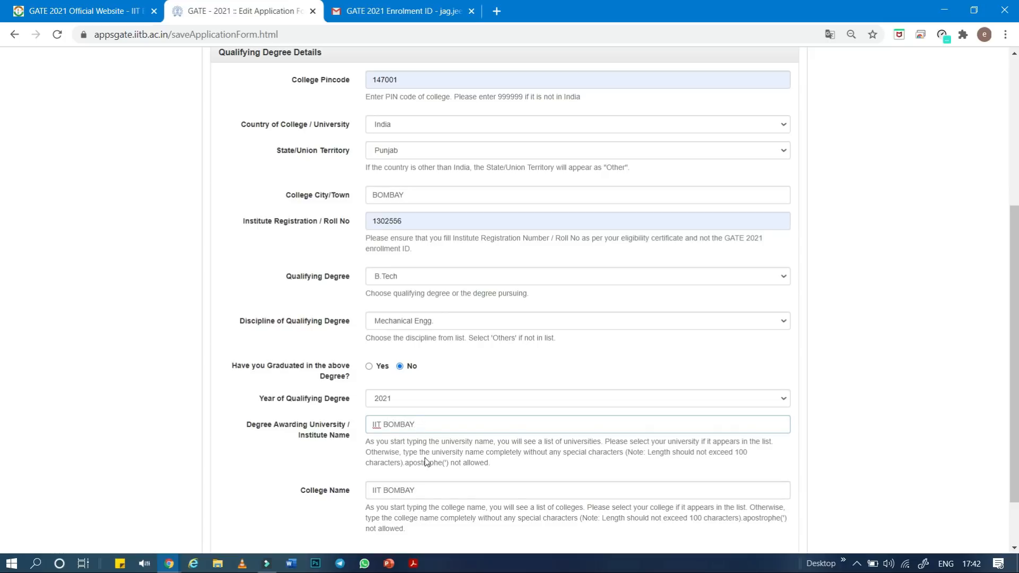
scroll(486, 372, down, 2)
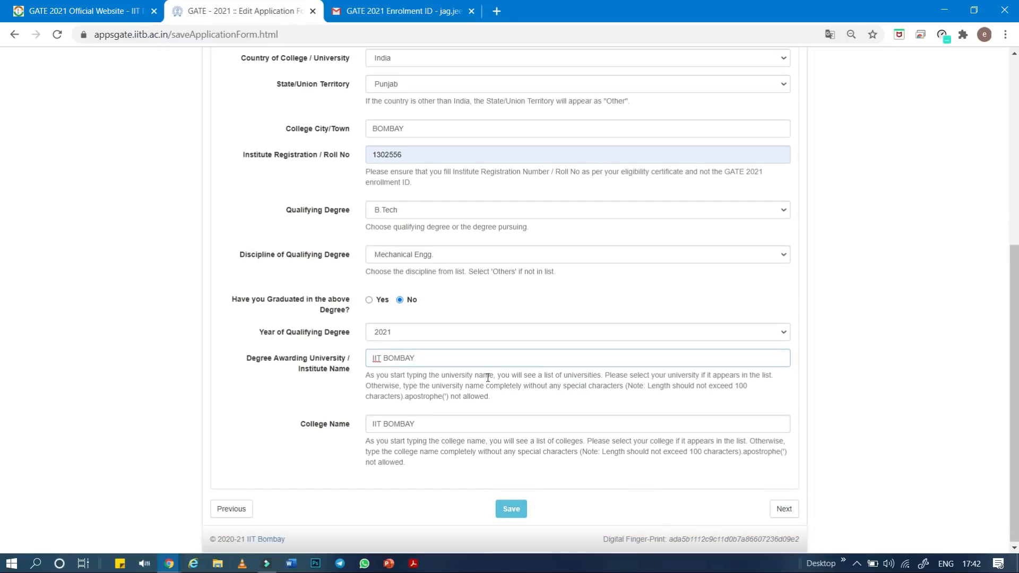
click(786, 510)
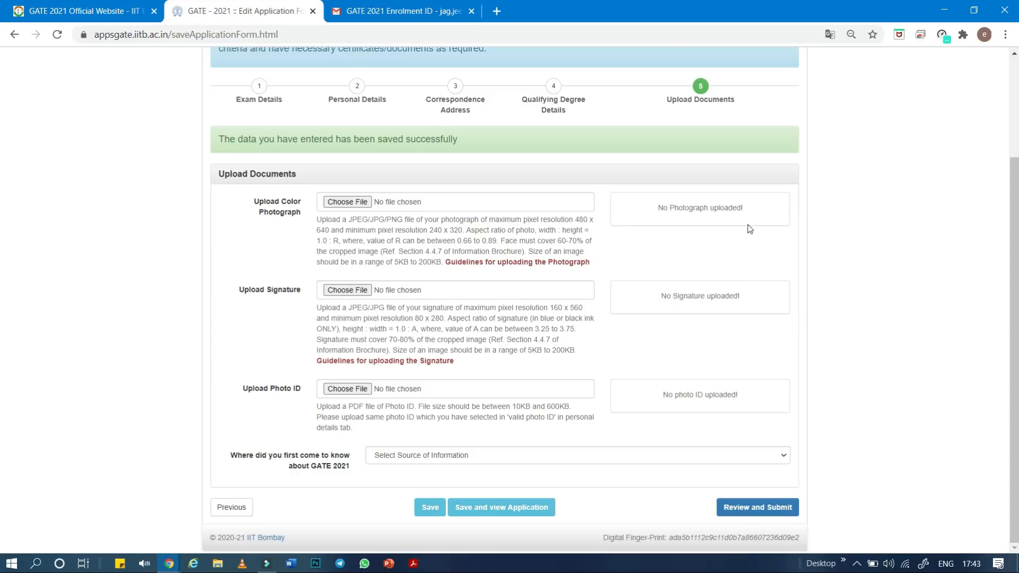
scroll(748, 225, up, 1)
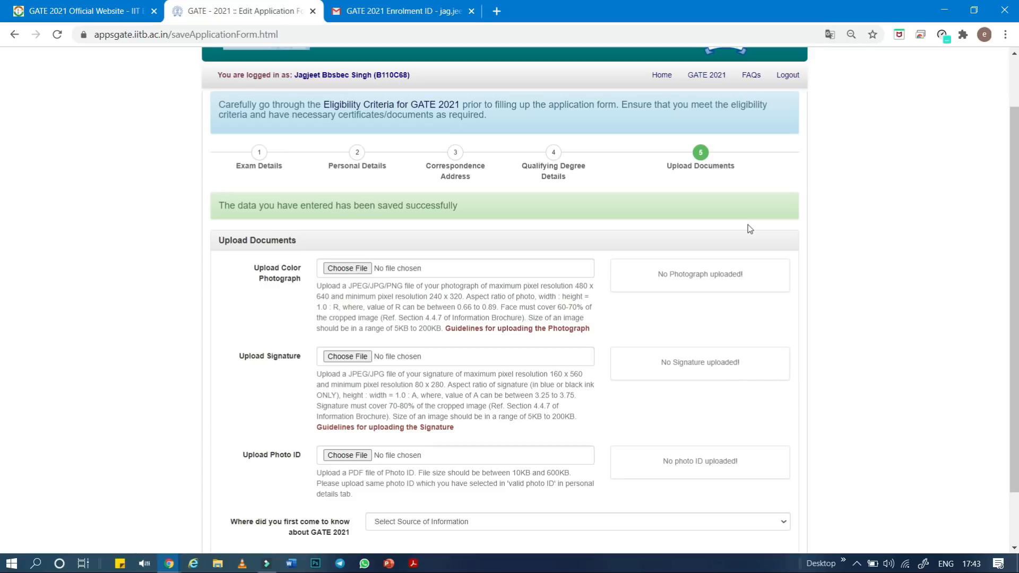
scroll(750, 229, up, 1)
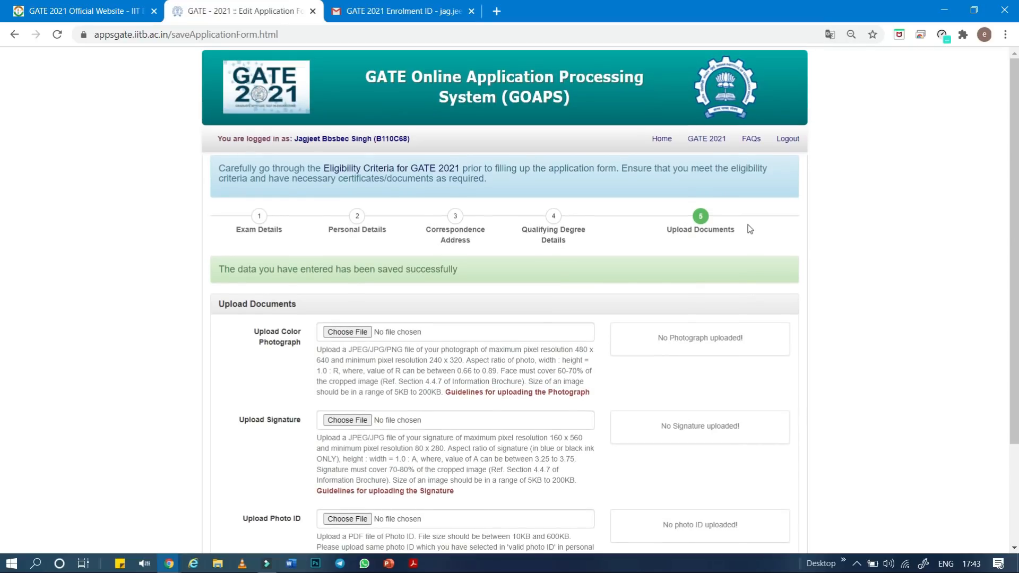